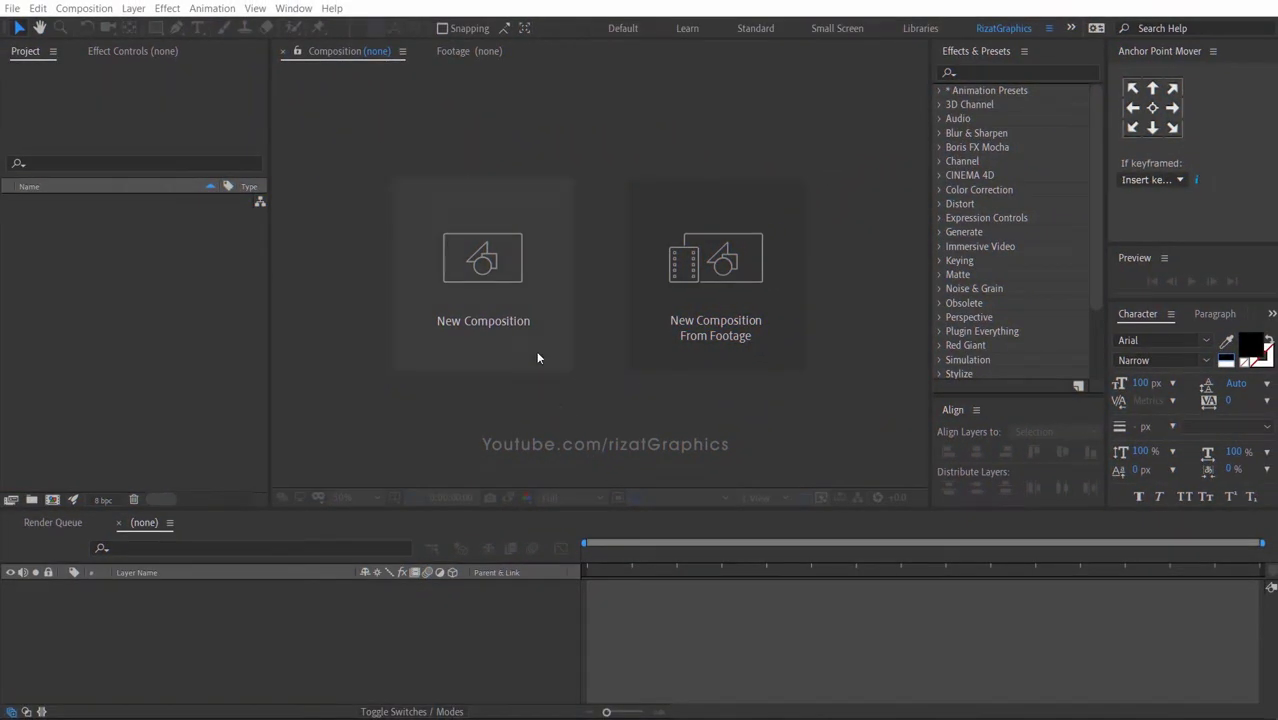
Step: Create the Optical Slideshow comp at 1920×1080, 30 fps, with a 0:00:15:00 duration
left_click(535, 346)
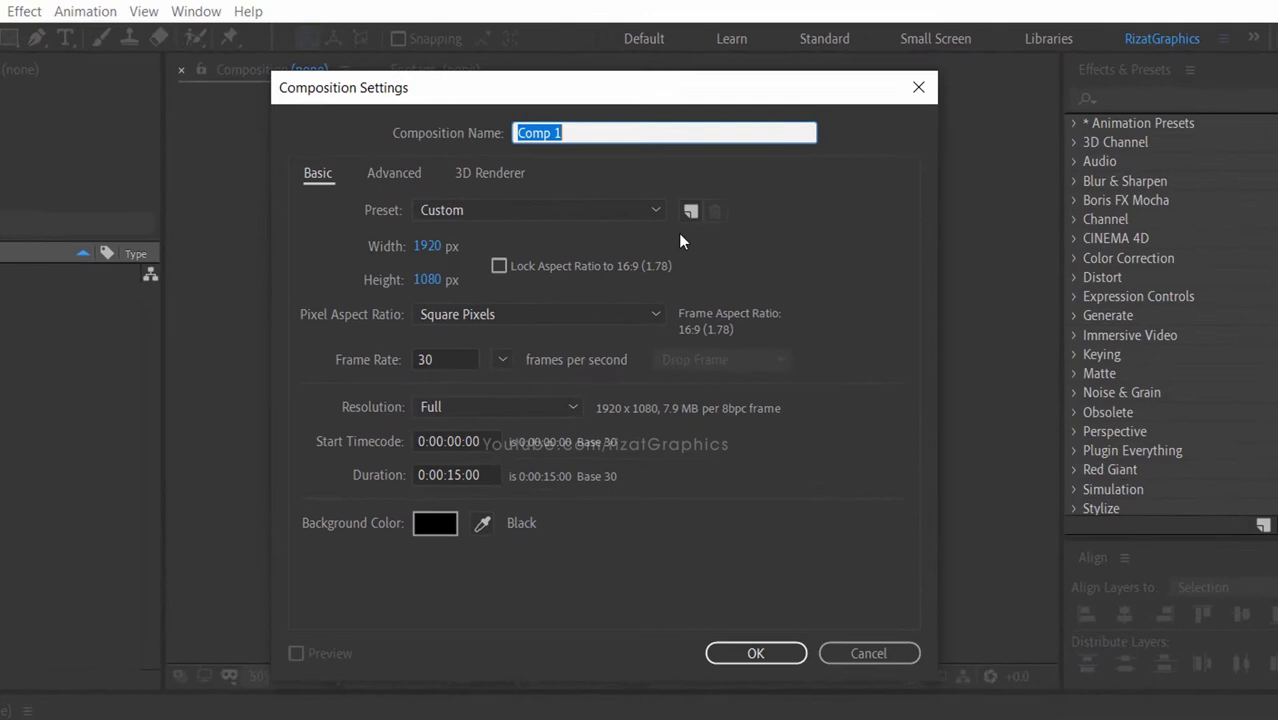
left_click(651, 136)
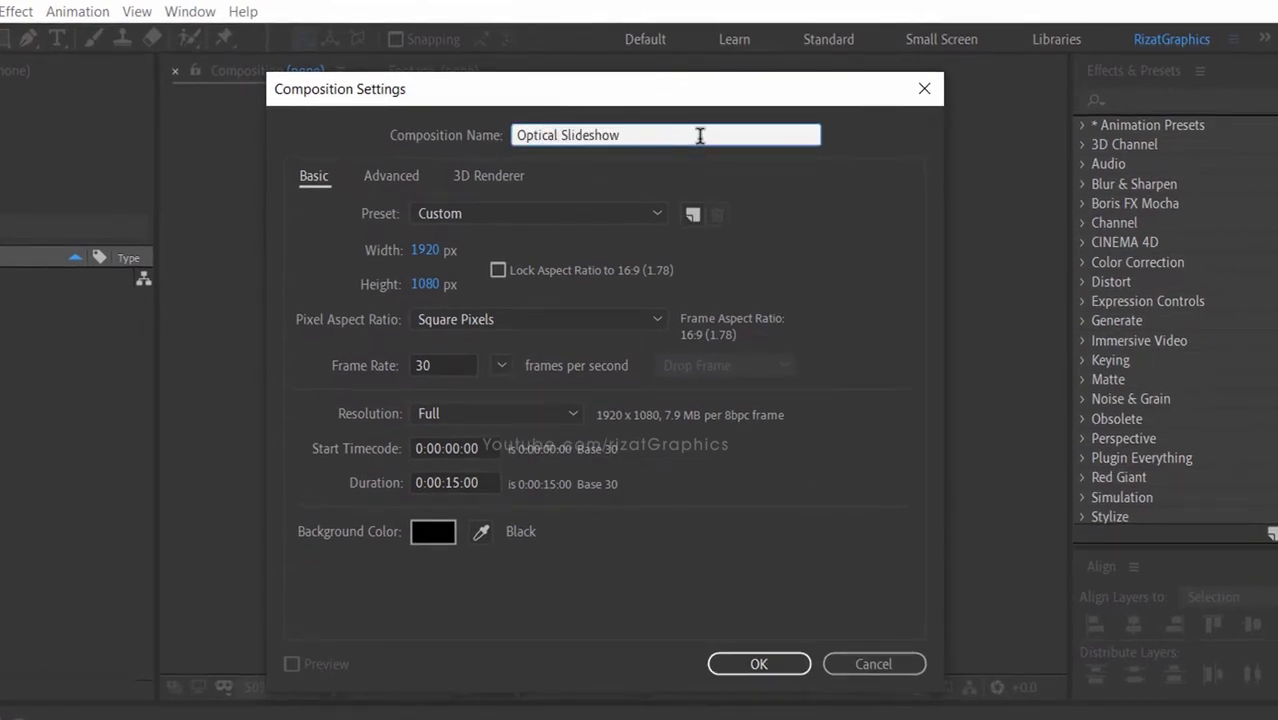
left_click(455, 250)
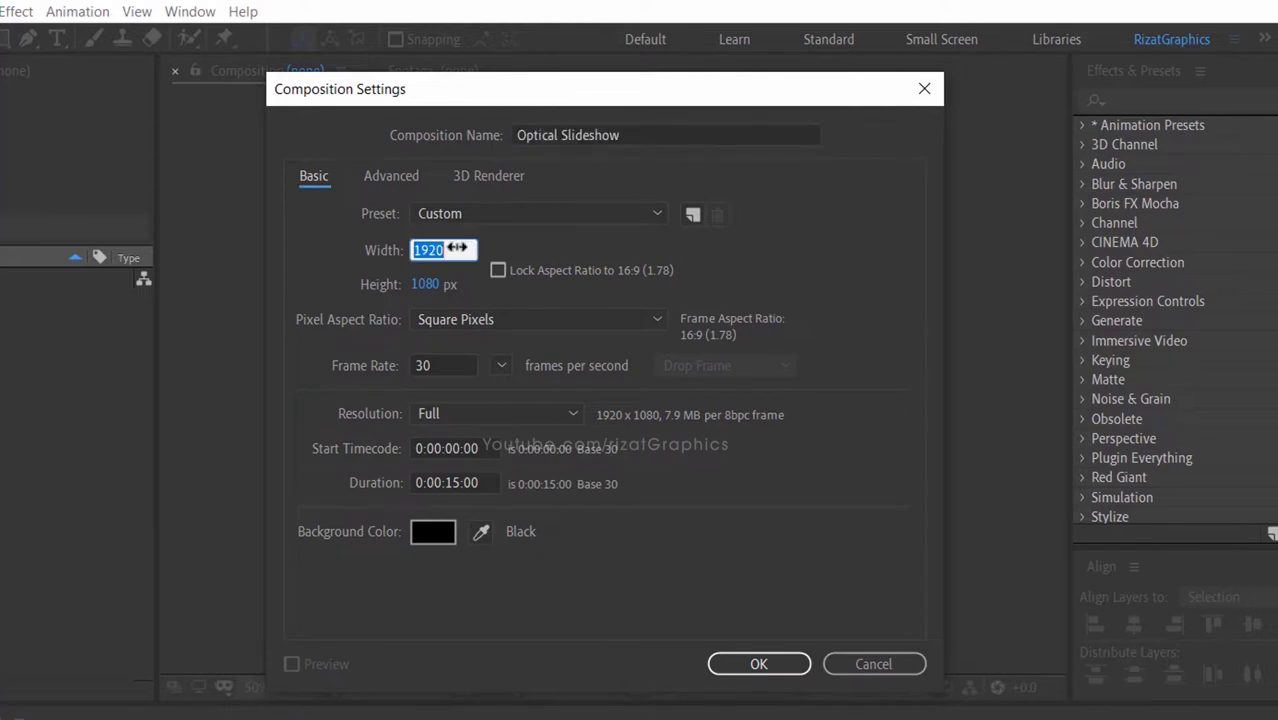
key("Tab")
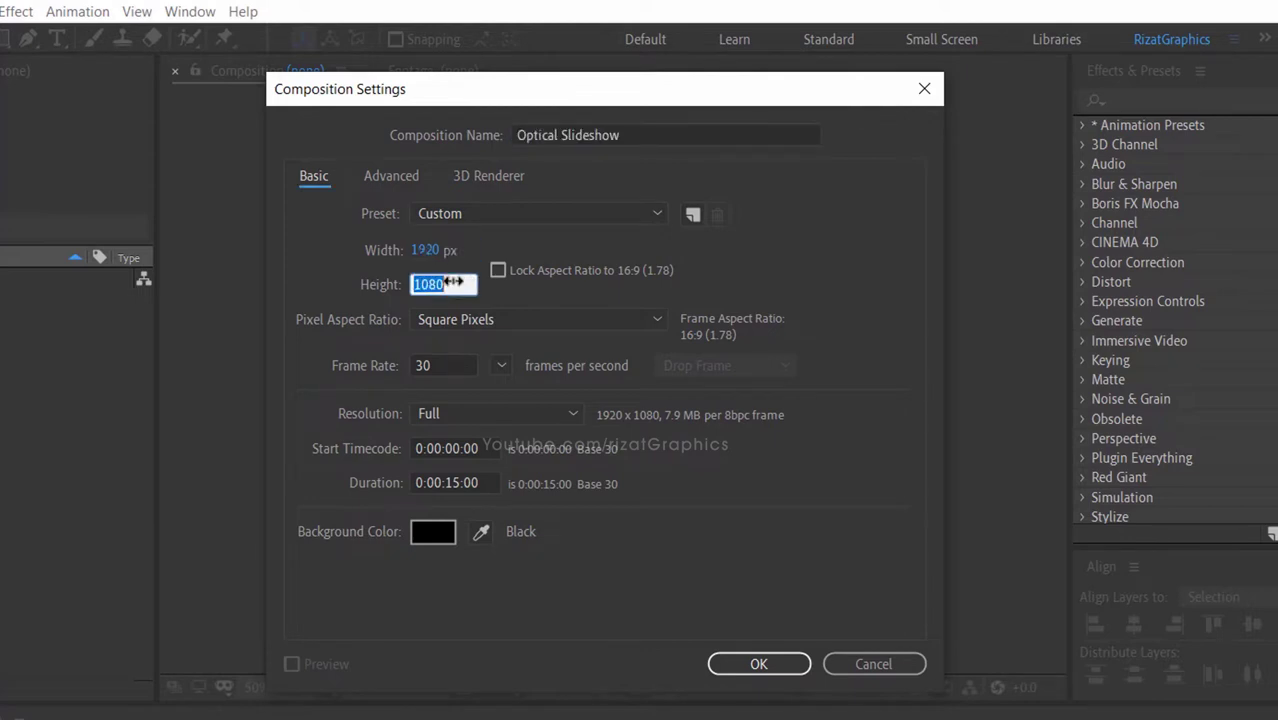
left_click(449, 364)
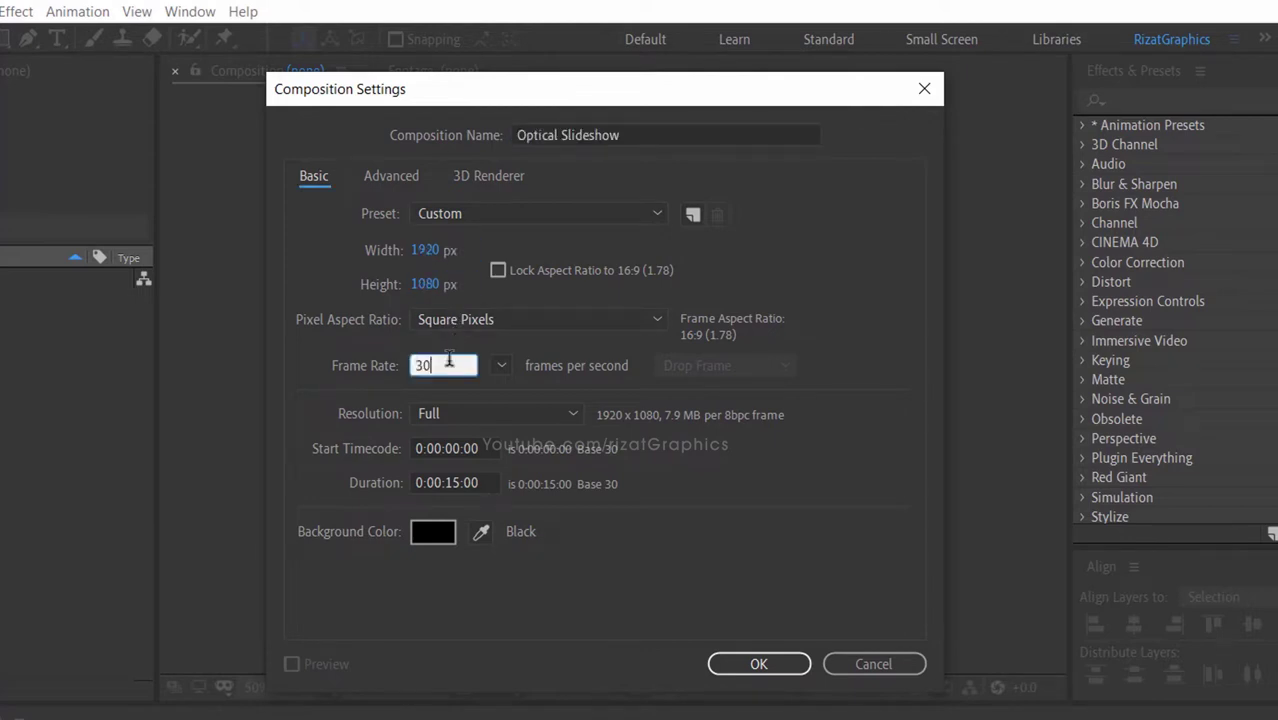
left_click(465, 482)
left_click(750, 664)
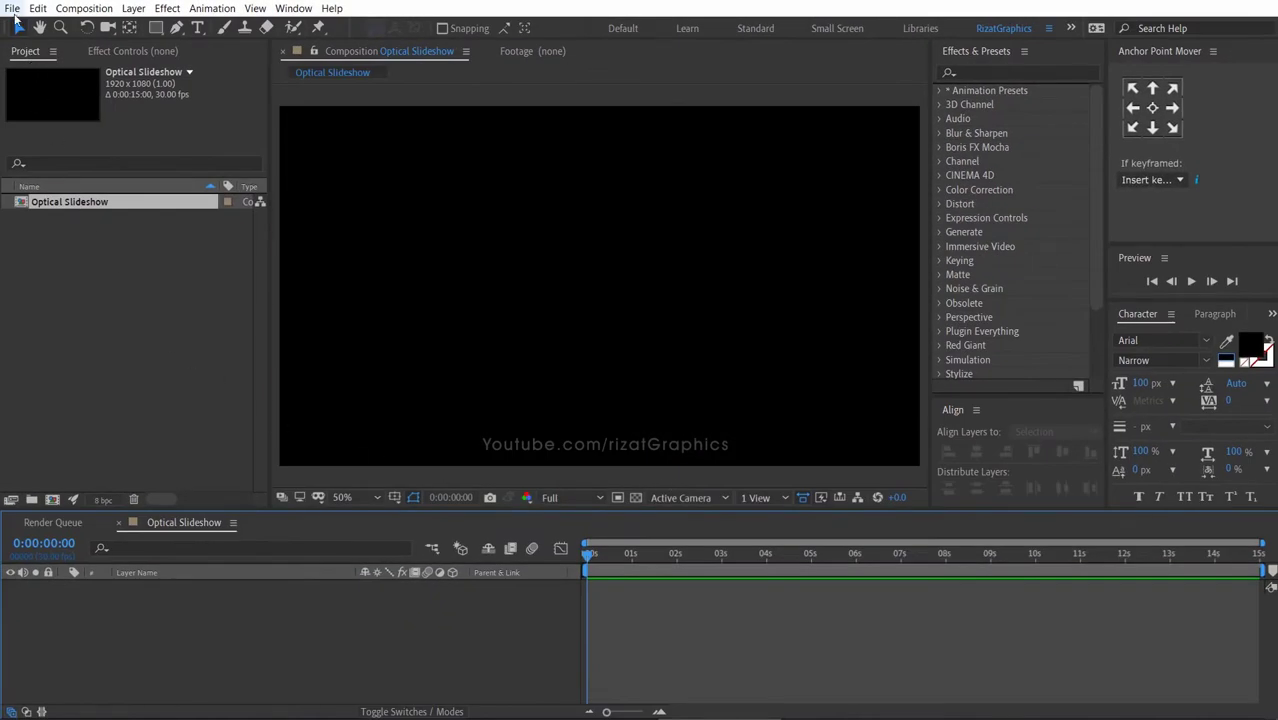
Step: Import Image01.jpg through Image06.jpg together through File > Import > File
left_click(13, 10)
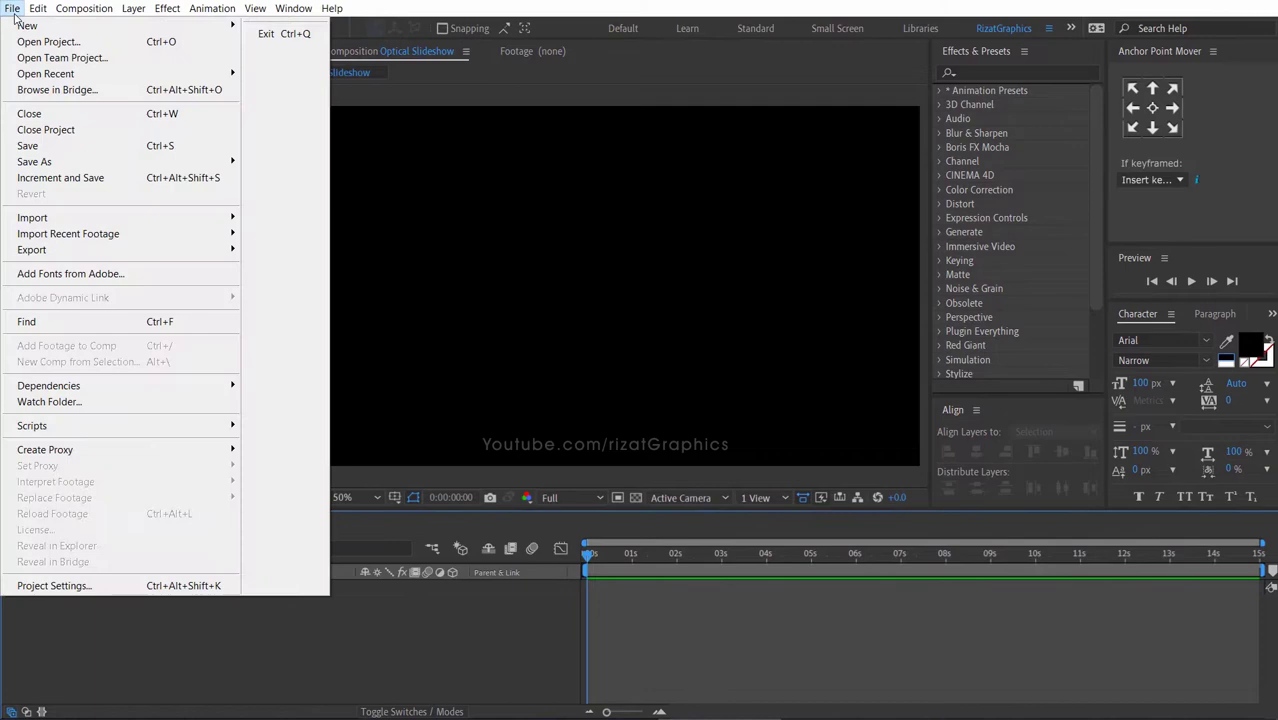
mouse_move(61, 219)
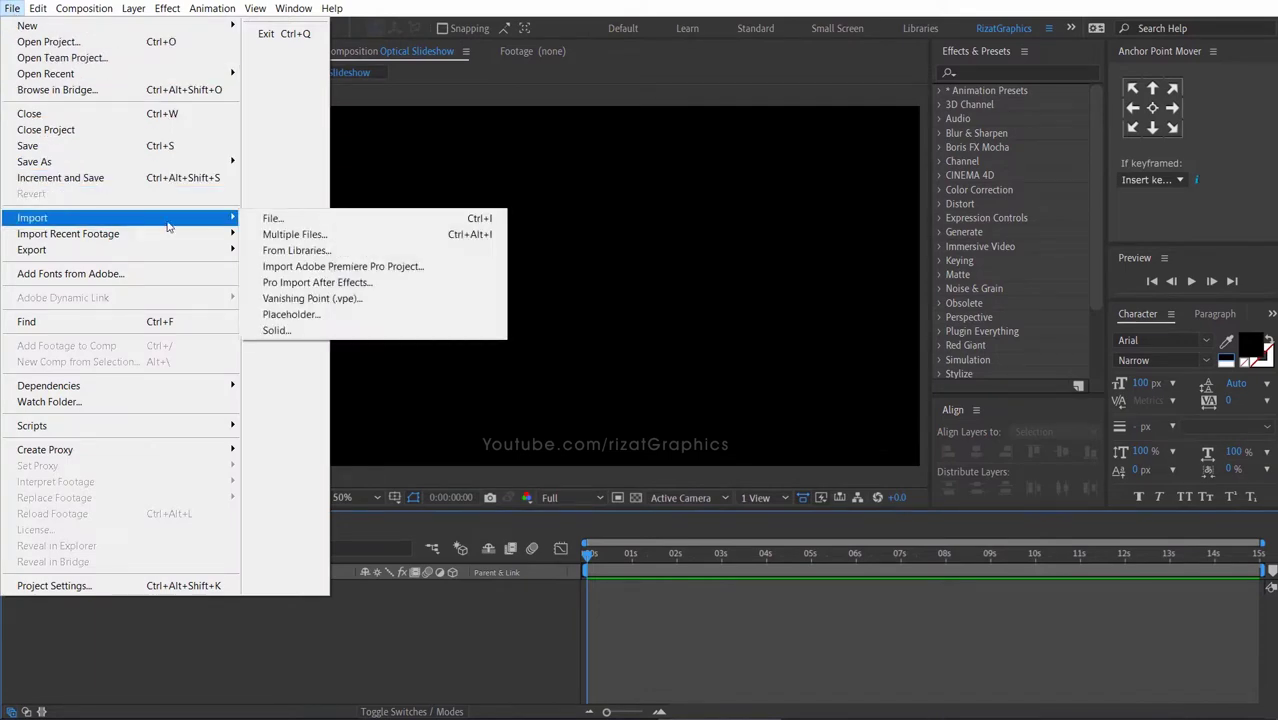
left_click(310, 222)
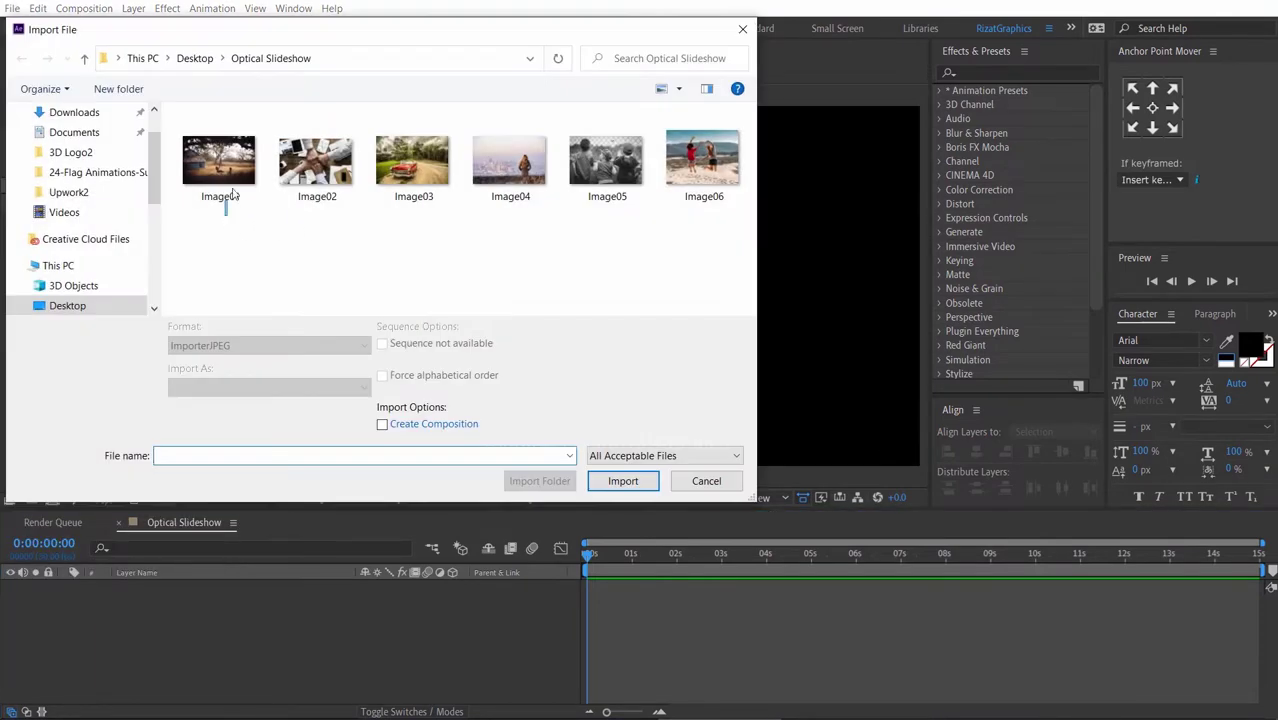
left_click_drag(231, 196, 712, 148)
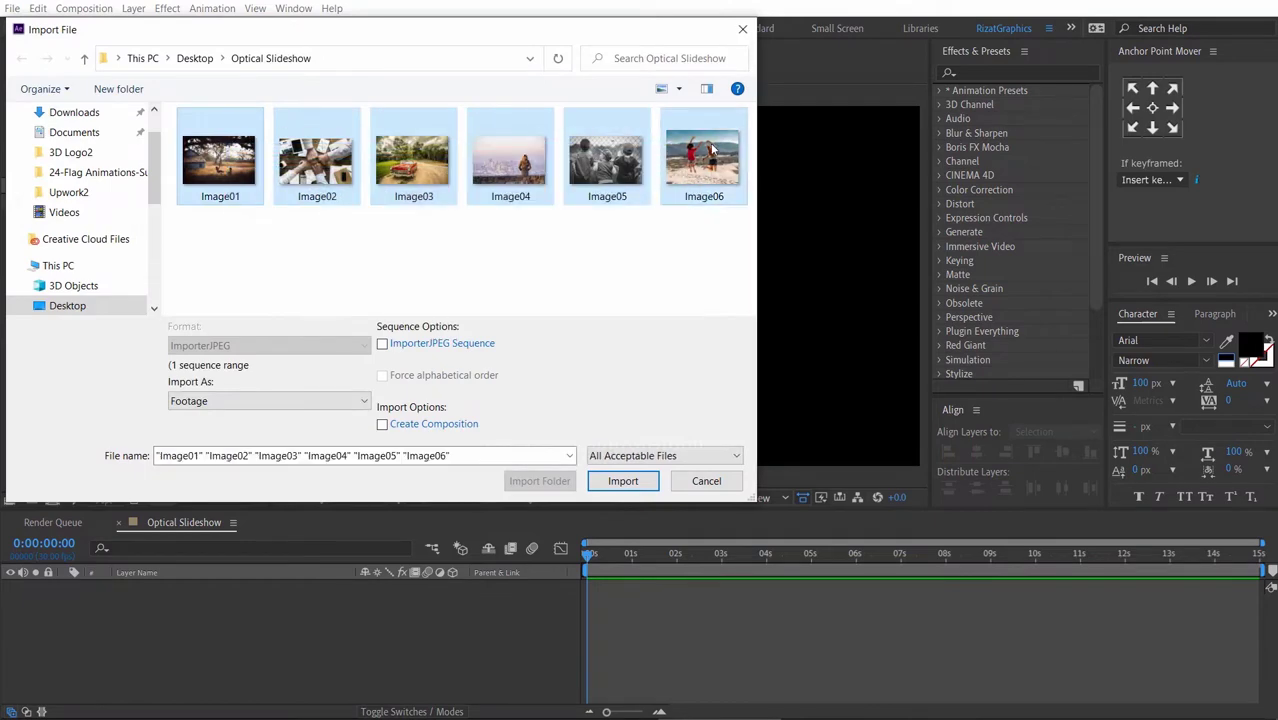
left_click(622, 481)
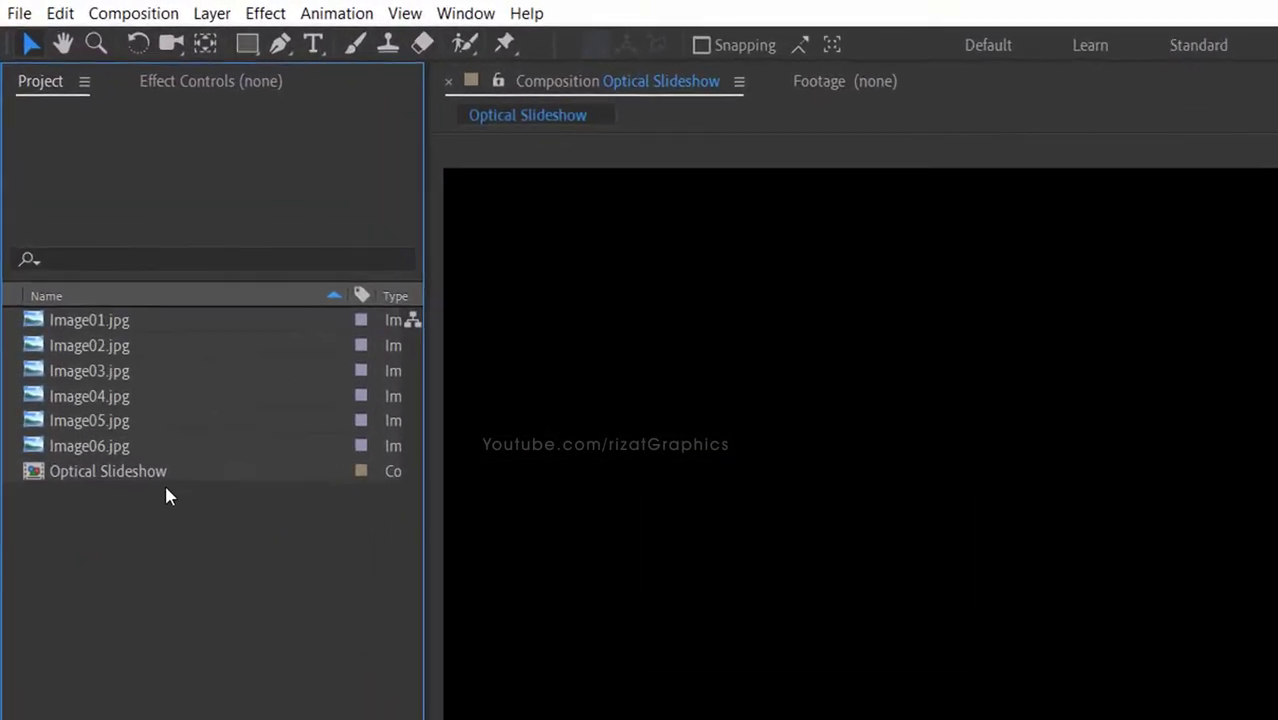
Step: Create a new 1920×1080 composition named Image01
left_click(126, 447)
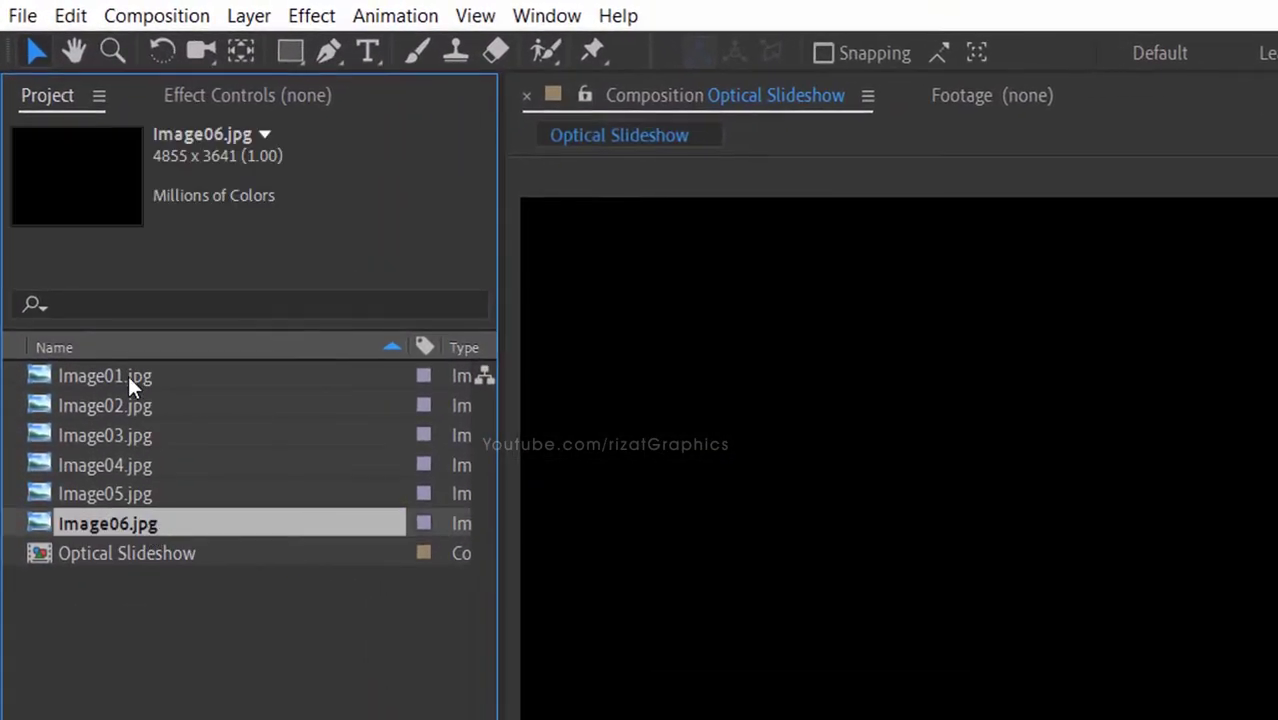
left_click(109, 319, "shift")
left_click(147, 580)
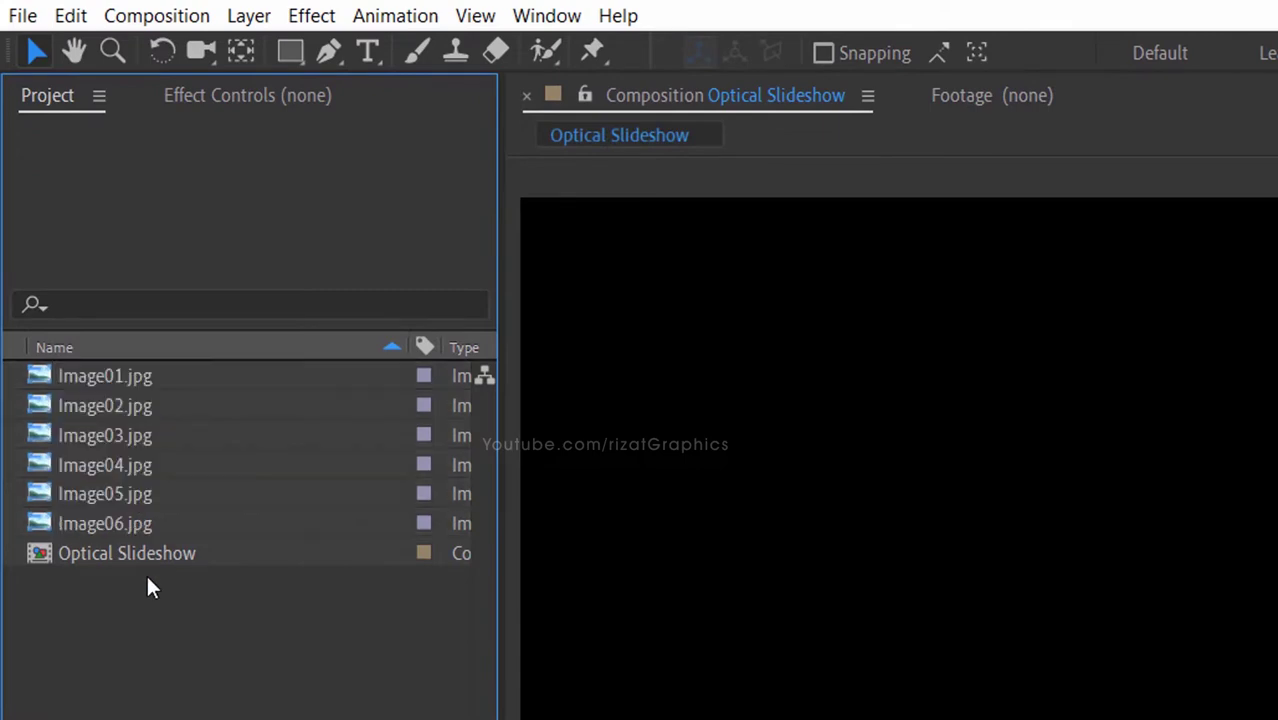
left_click(168, 16)
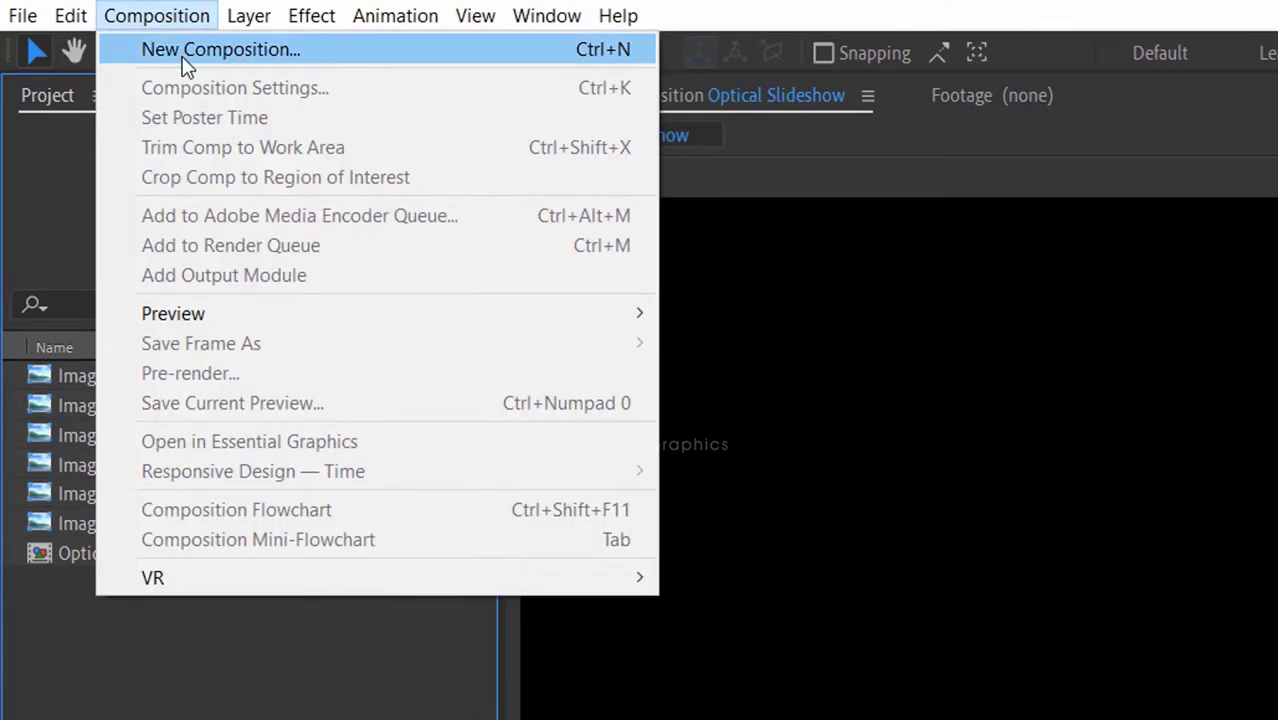
left_click(143, 58)
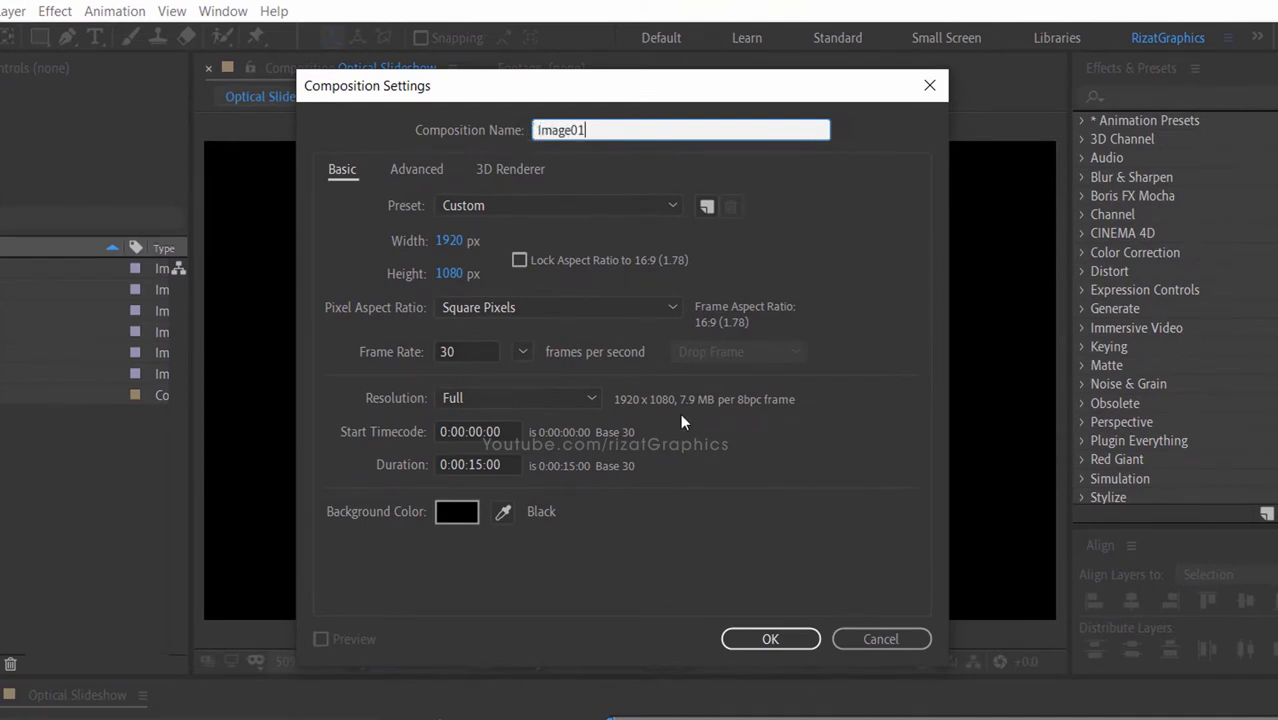
left_click(767, 639)
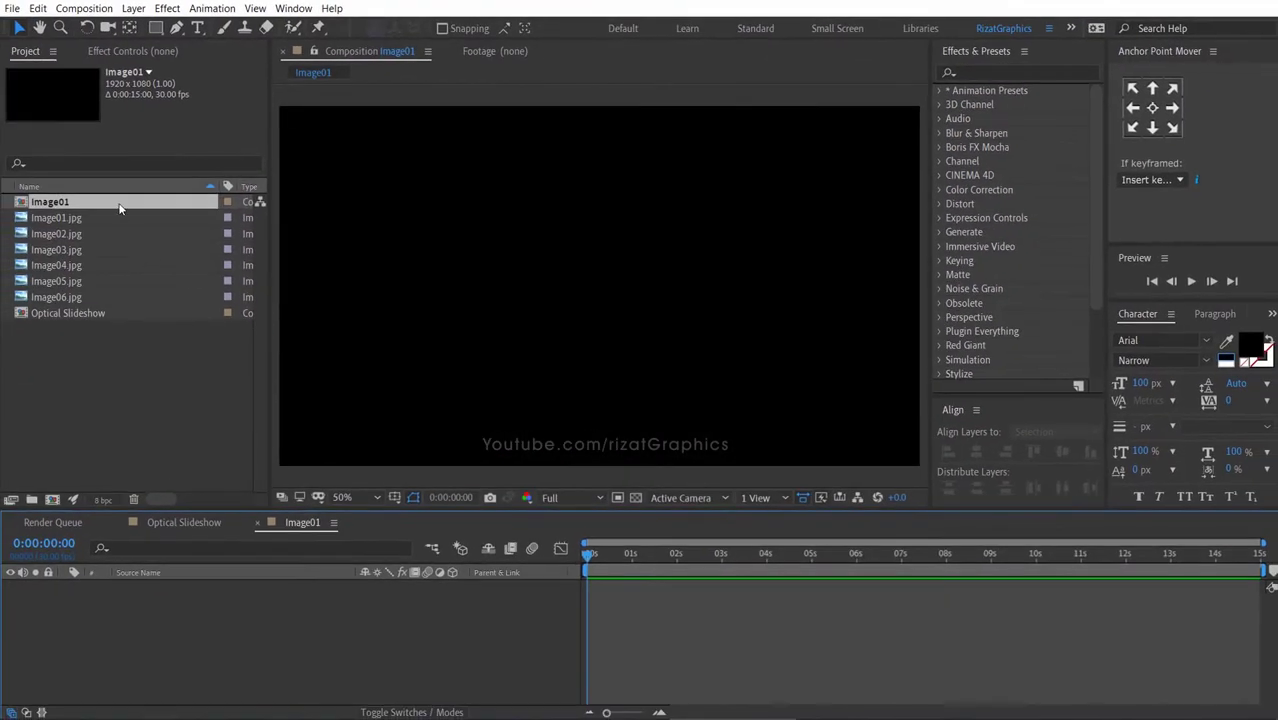
Step: Duplicate the Image01 comp with Ctrl+D to make Image02 through Image06
left_click(119, 208)
key("ctrl+d")
key("ctrl+d")
key("ctrl+d")
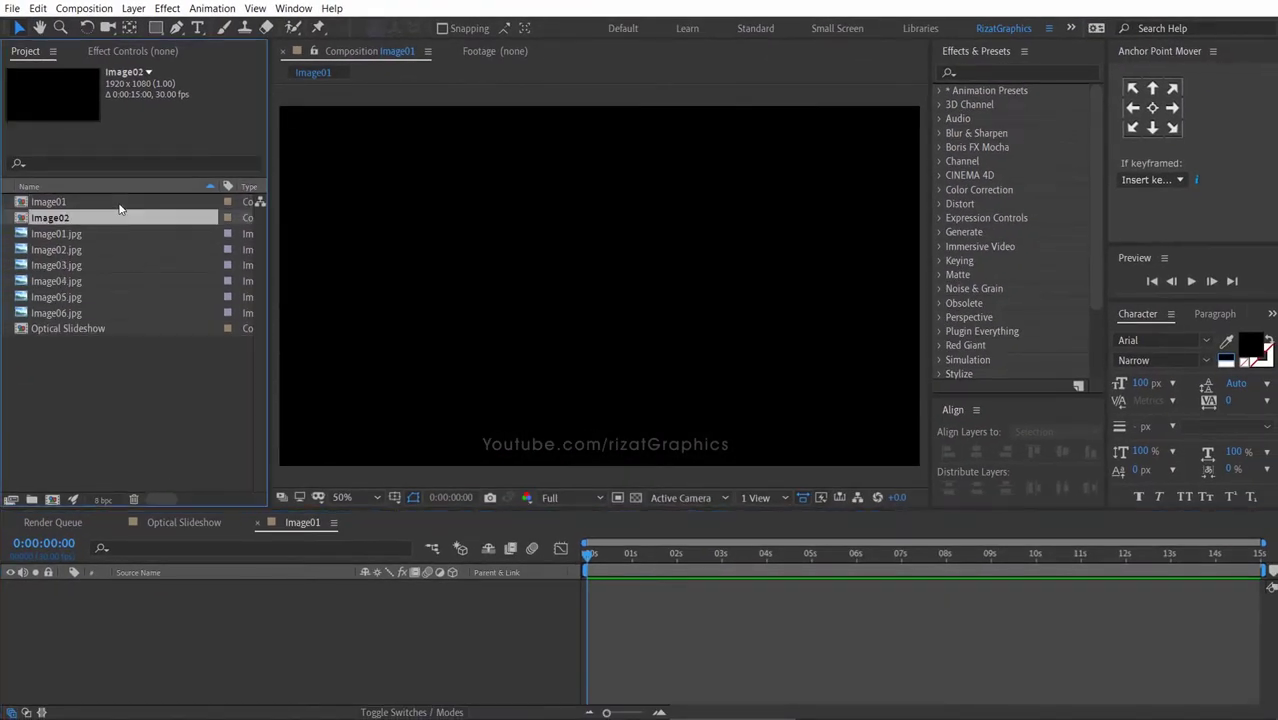
key("ctrl+d")
key("ctrl+d")
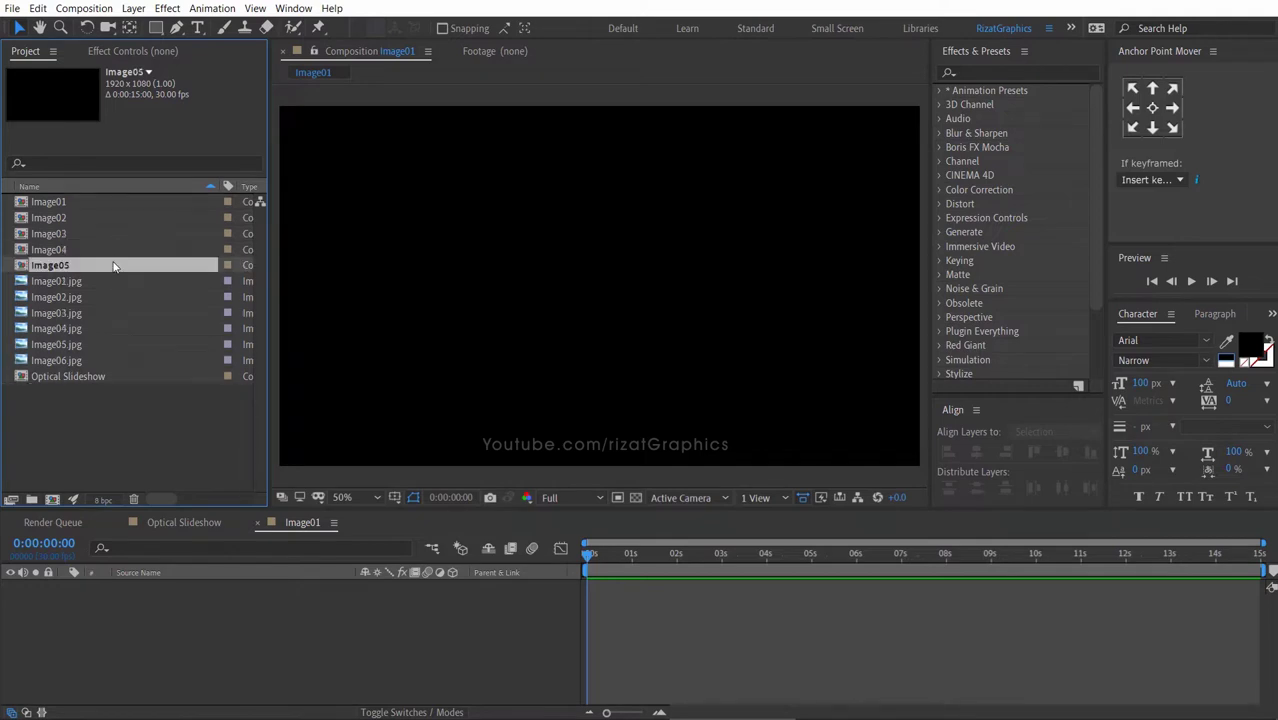
left_click(82, 298)
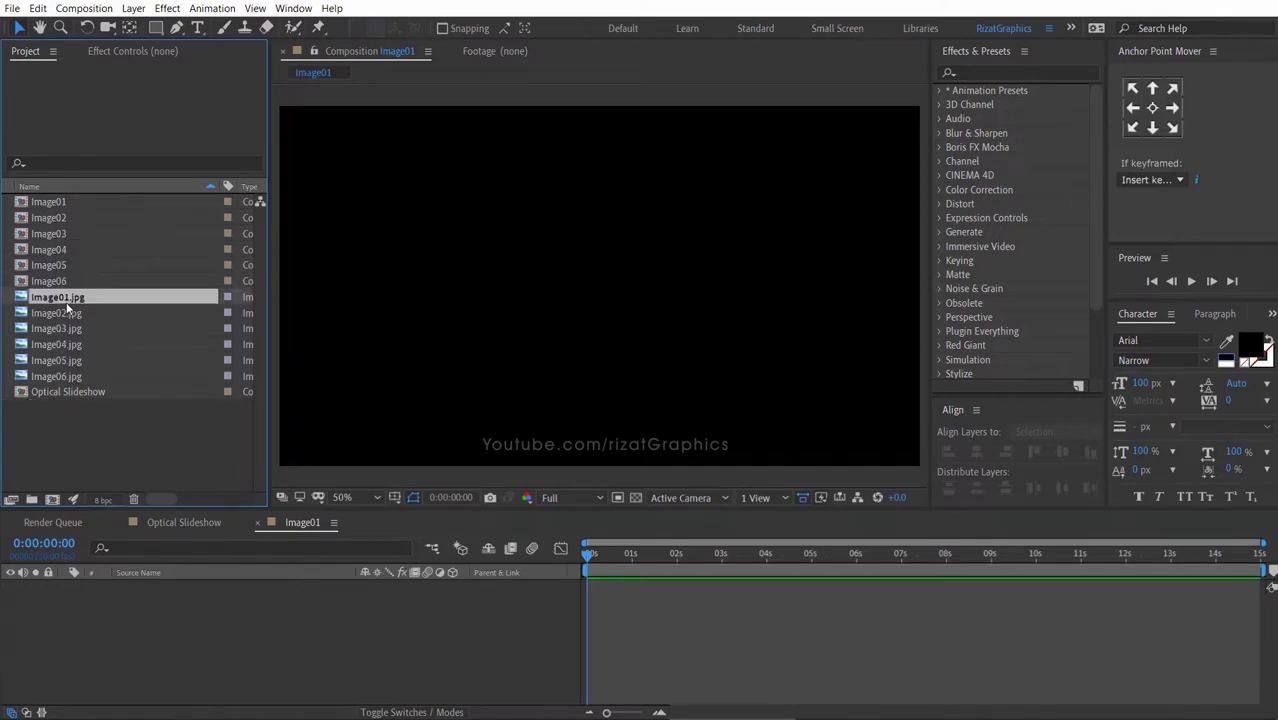
Step: Drop Image01–Image05 photos into their matching comps, scaling Image05.jpg to 55%
left_click_drag(80, 281, 77, 205)
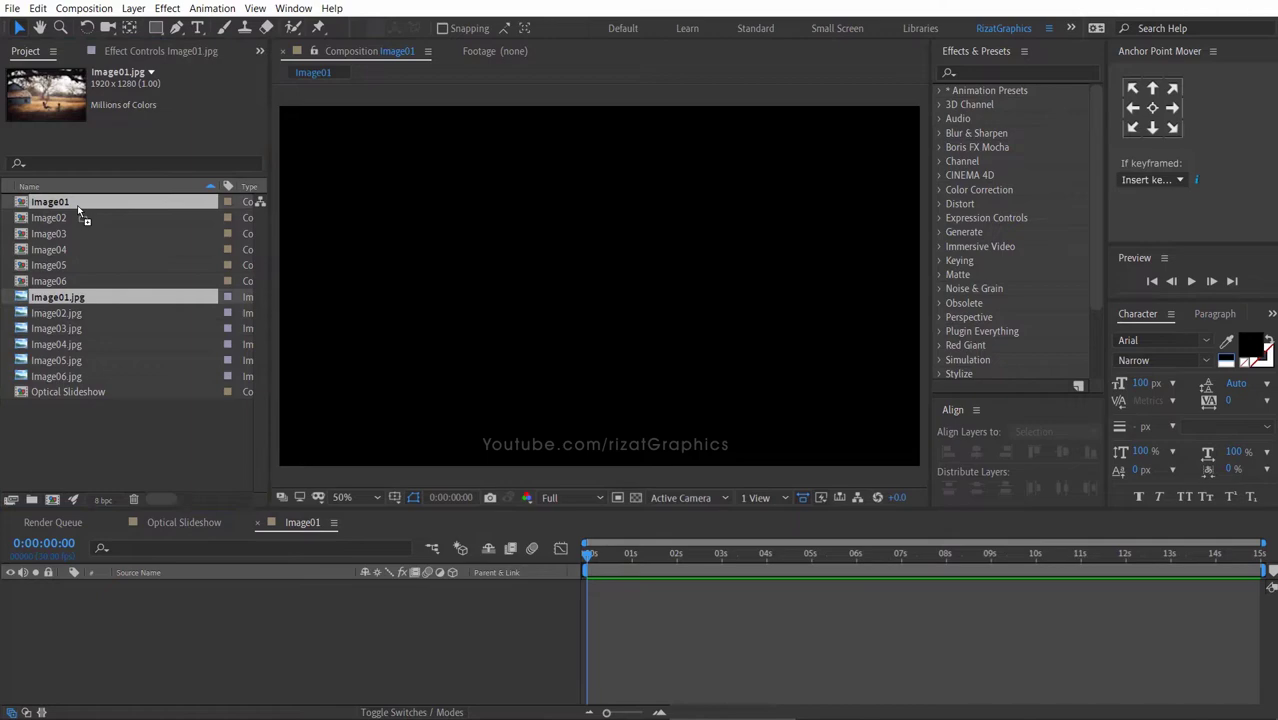
left_click_drag(70, 315, 69, 235)
left_click_drag(75, 344, 73, 265)
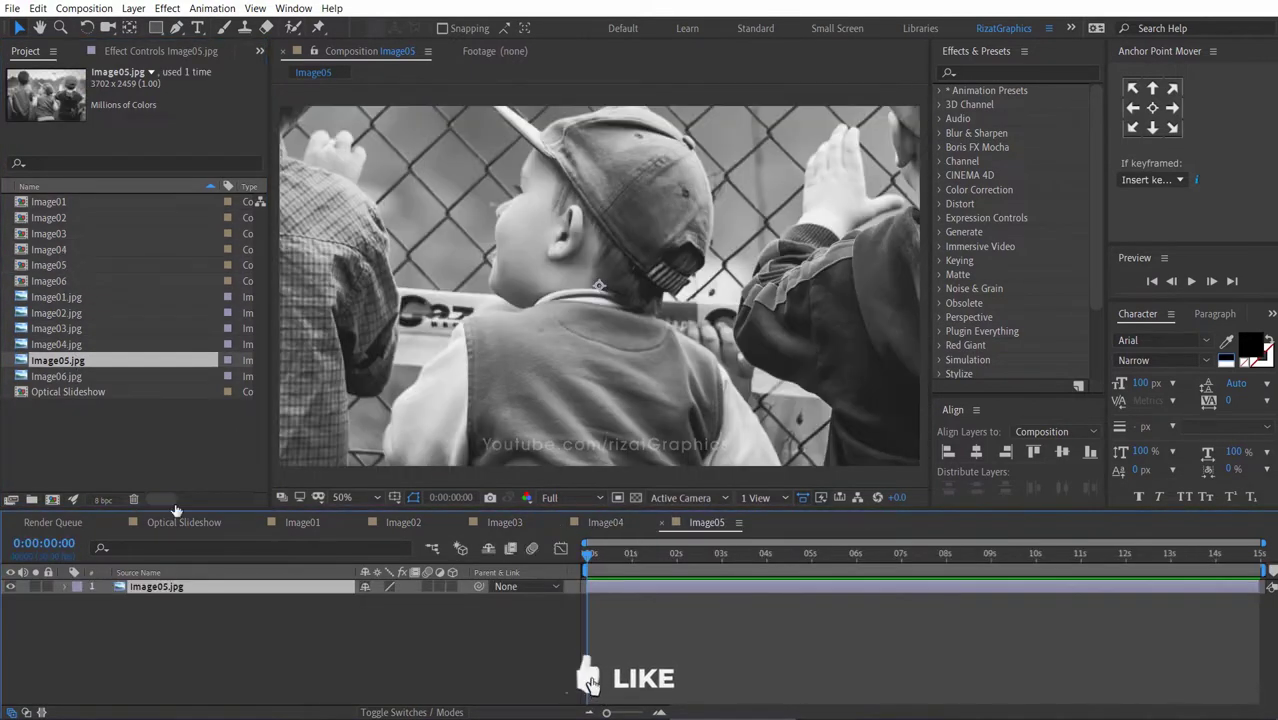
key("s")
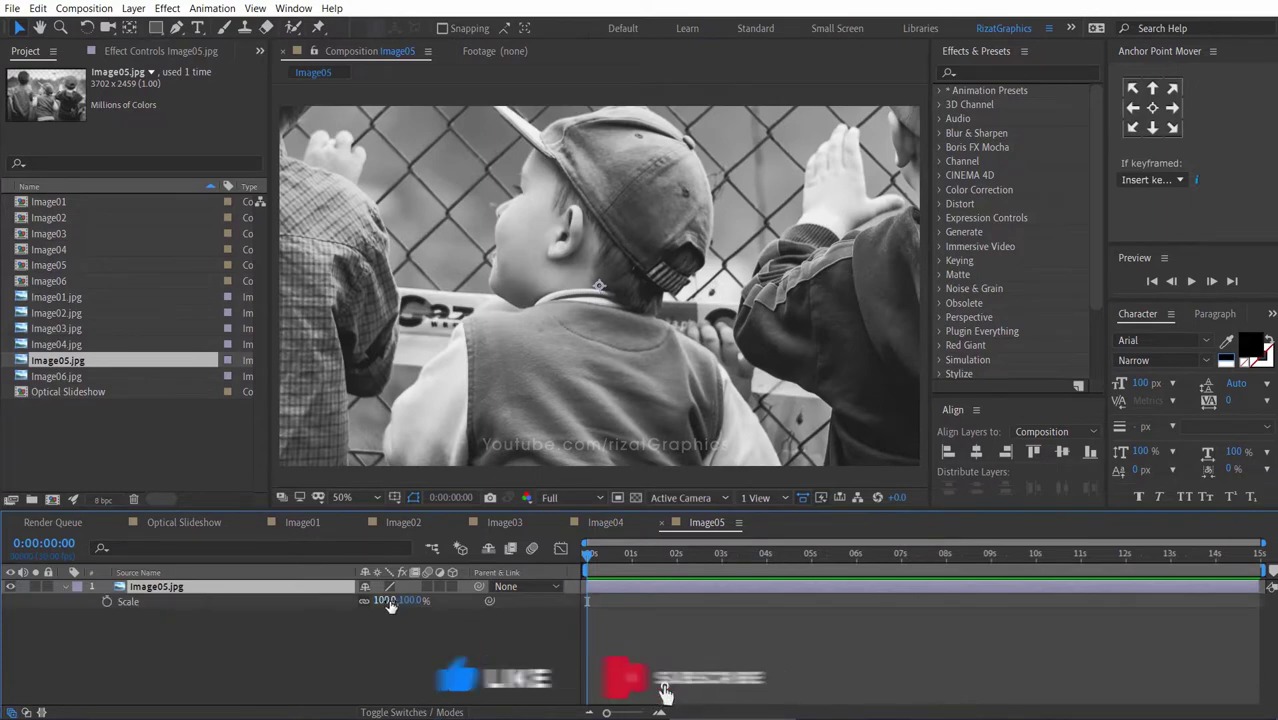
left_click(384, 600)
type("55")
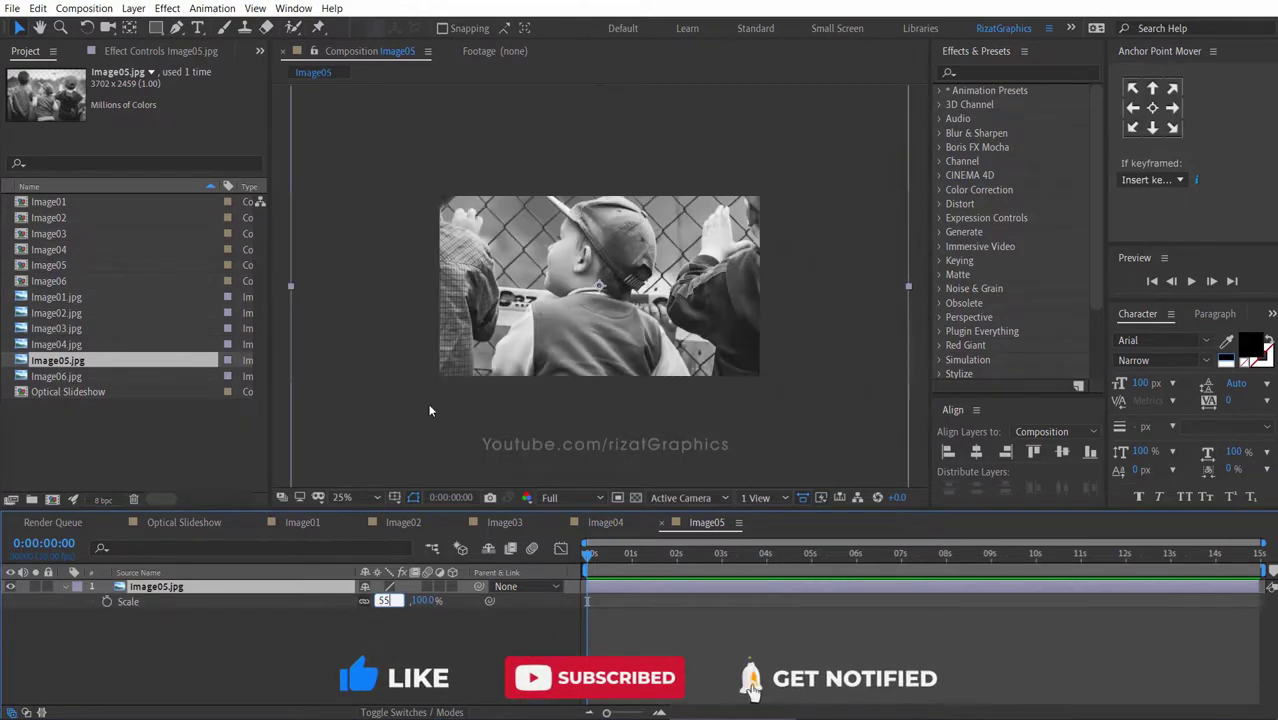
key("Return")
scroll(430, 413, "down", 2)
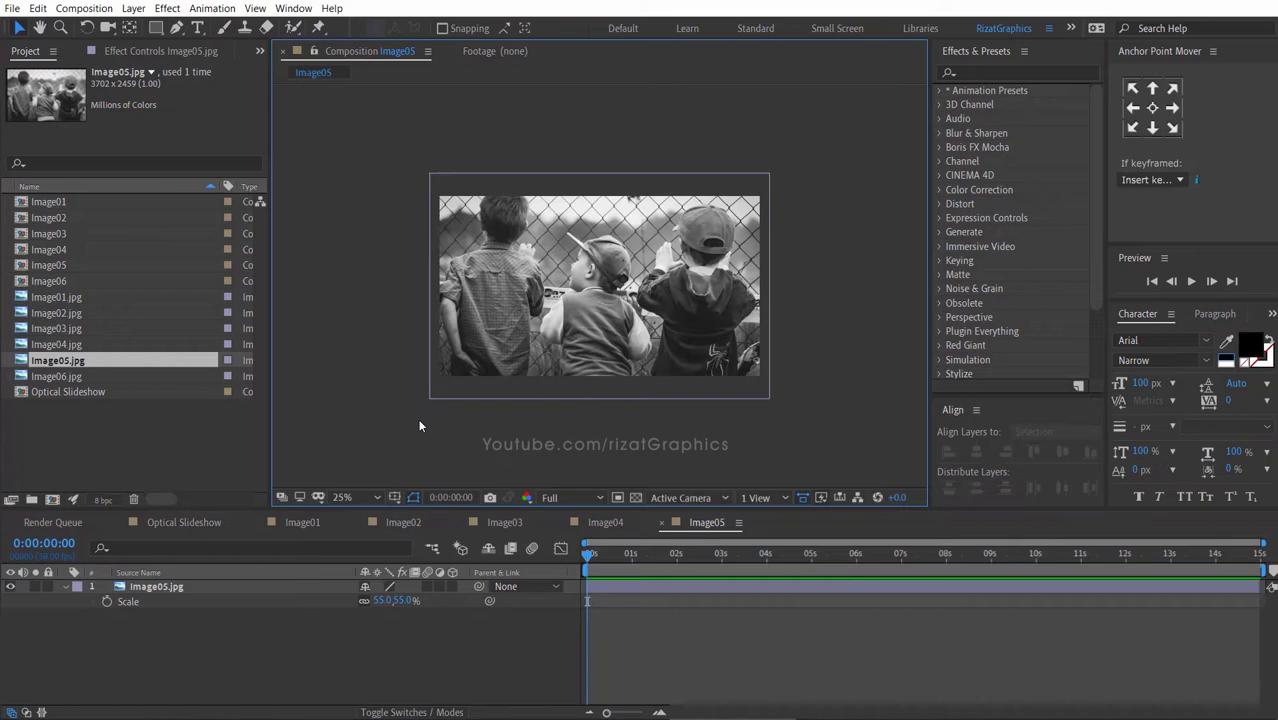
left_click(278, 638)
Step: Place Image06.jpg into the Image06 comp and scale it to 43%
left_click(50, 376)
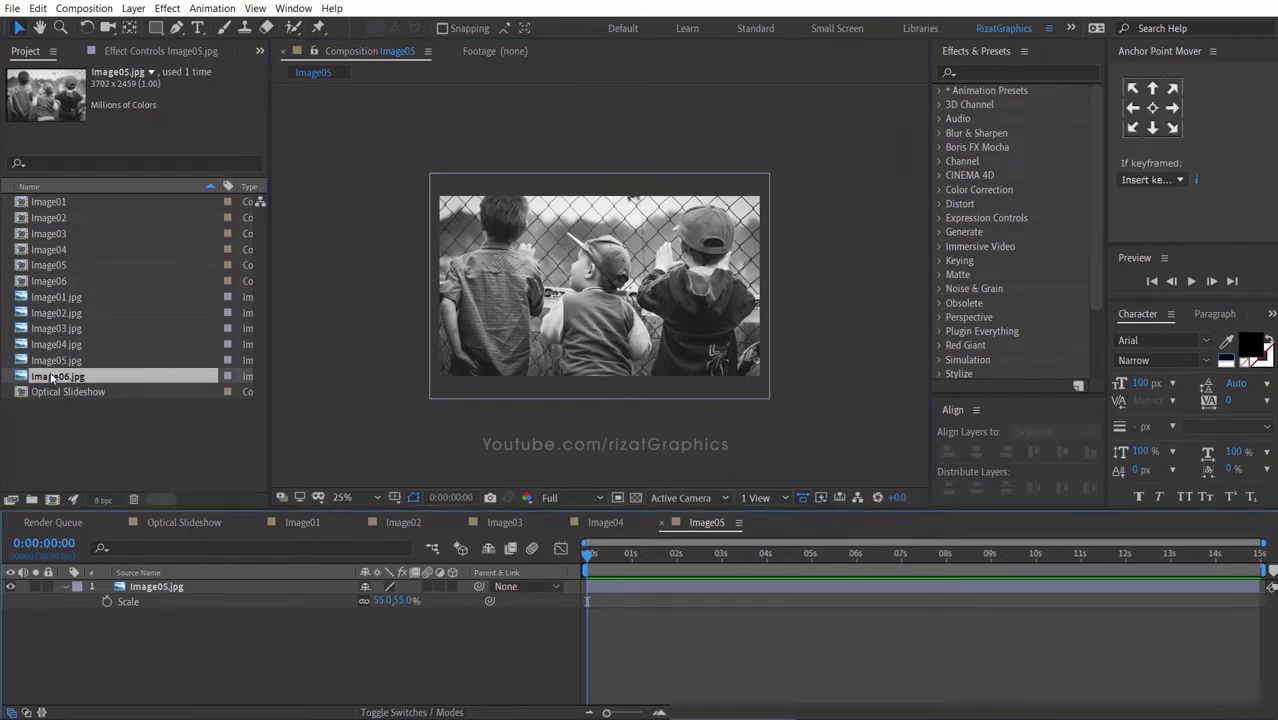
left_click_drag(50, 376, 55, 292)
scroll(447, 419, "down", 2)
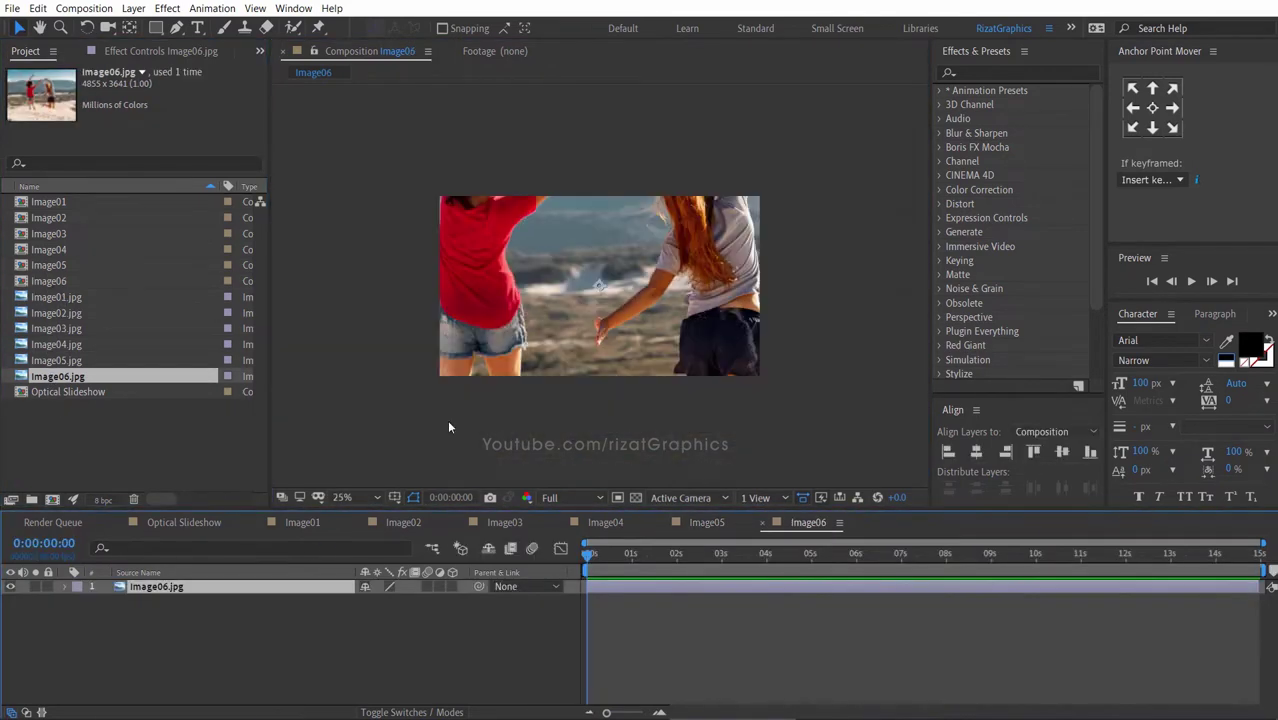
key("s")
left_click(395, 600)
type("43")
key("Return")
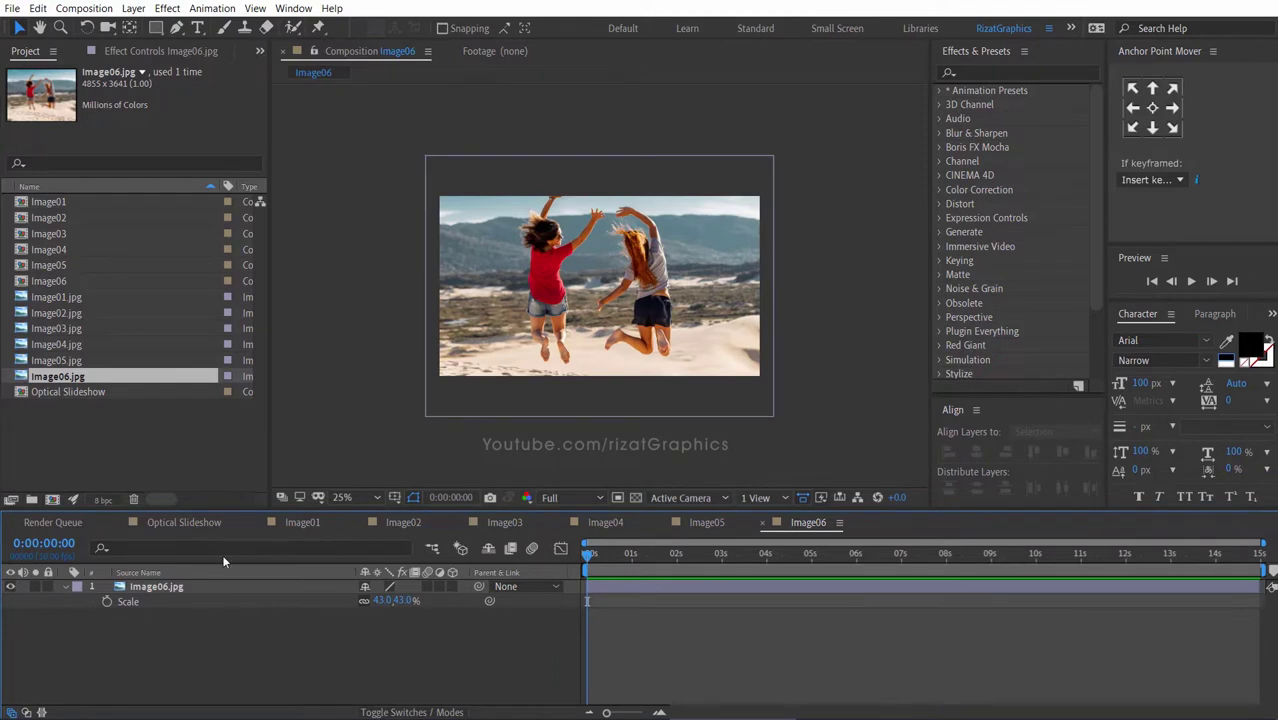
Step: Close the Image01–Image06 comp tabs to return to Optical Slideshow
left_click(258, 522)
left_click(258, 522)
left_click(258, 522)
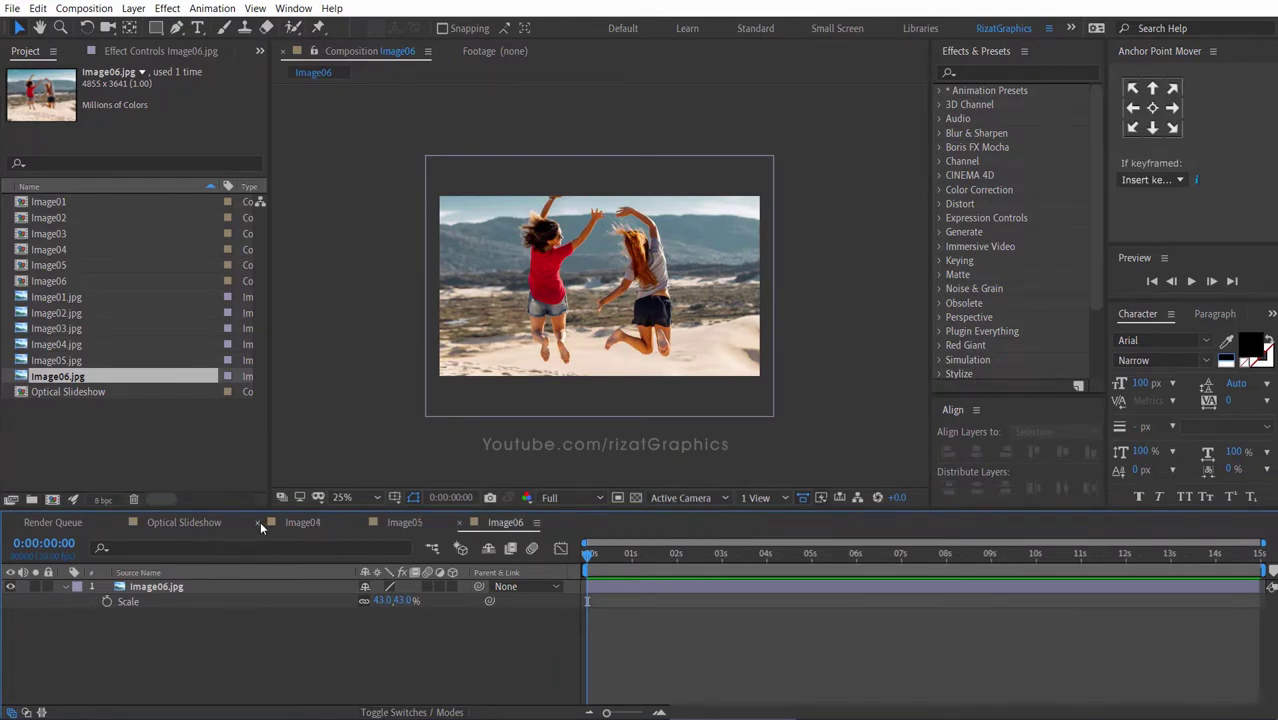
left_click(258, 522)
left_click(258, 522)
left_click(258, 522)
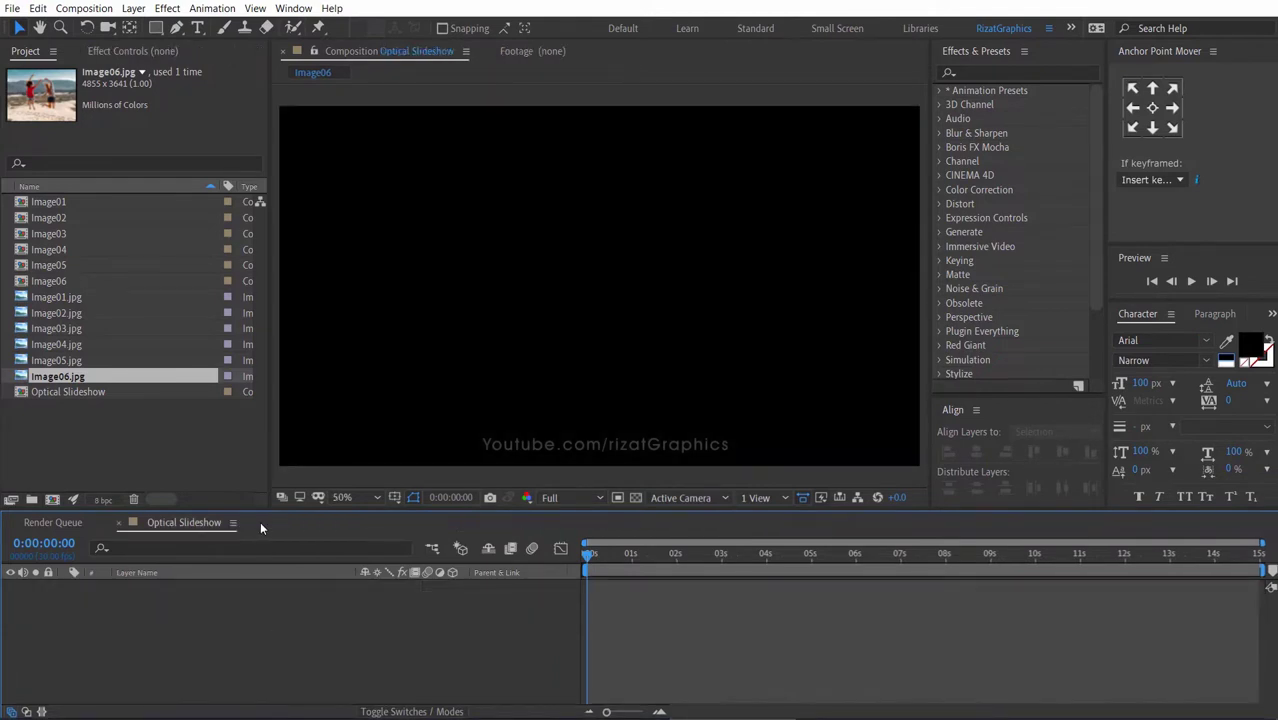
left_click(123, 445)
Step: Add all six Image comps as layers in the Optical Slideshow timeline
left_click(54, 203)
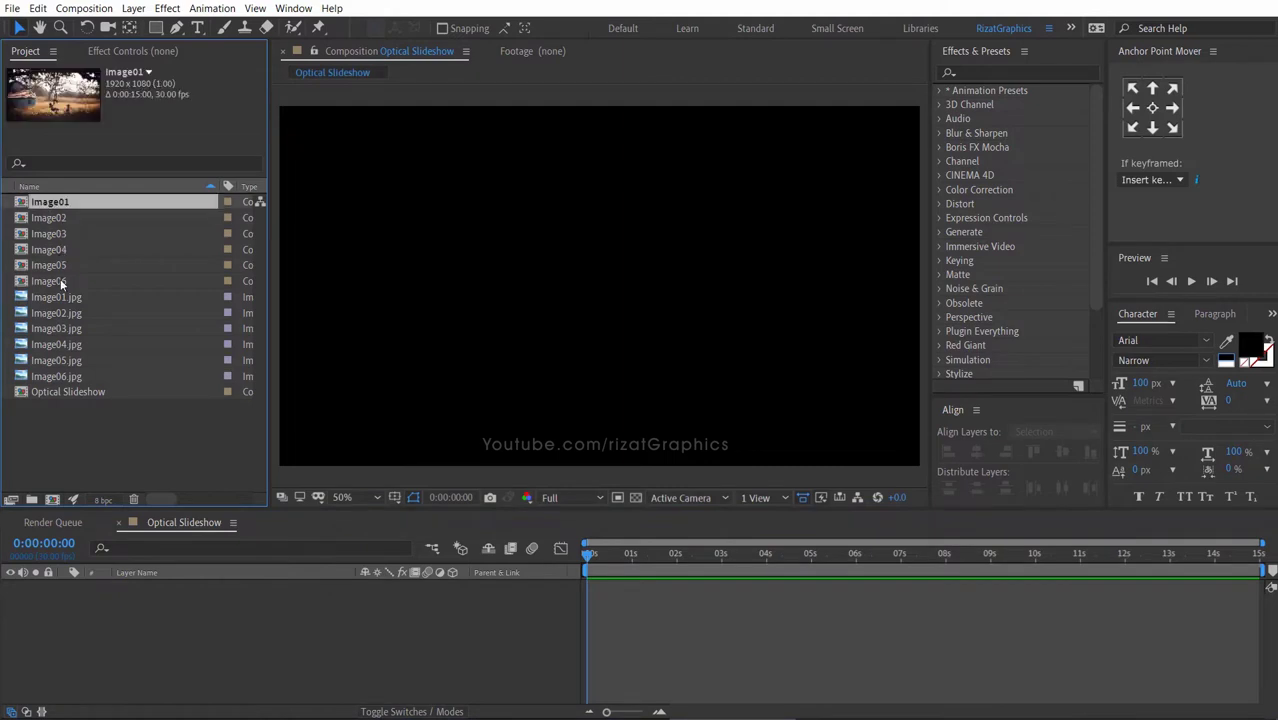
left_click(60, 281, "shift")
left_click_drag(113, 602, 115, 607)
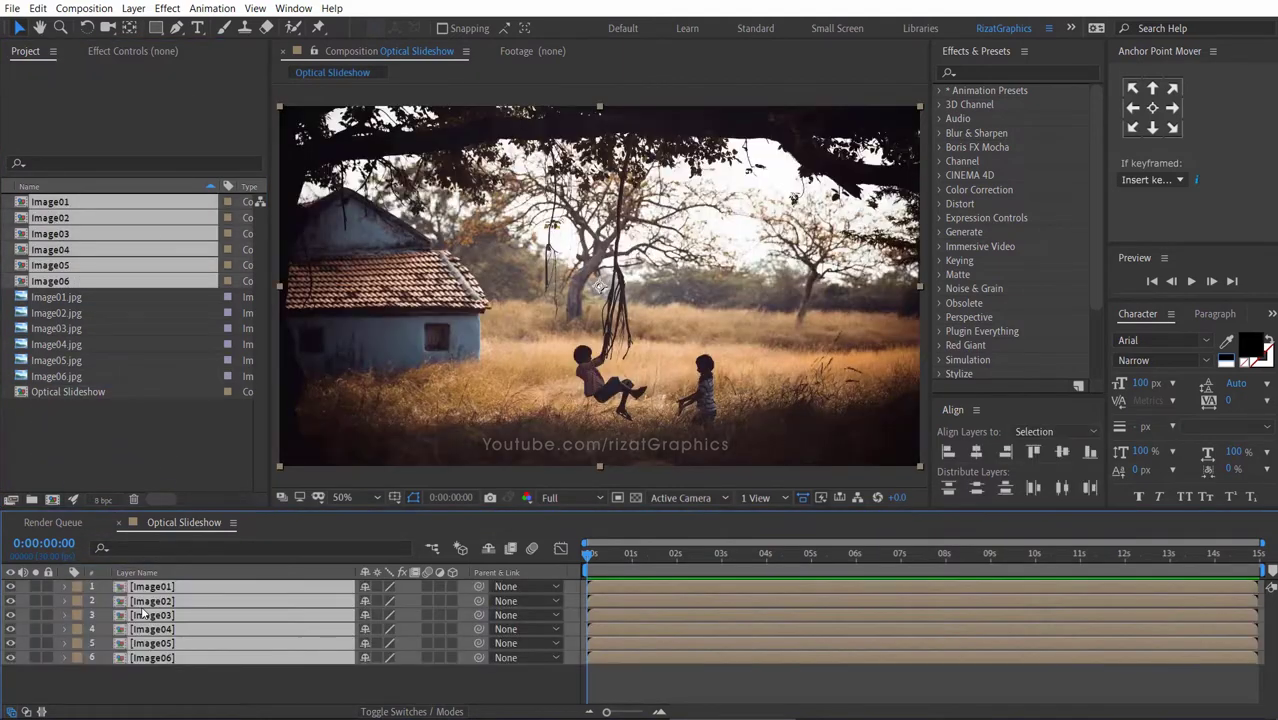
left_click(214, 688)
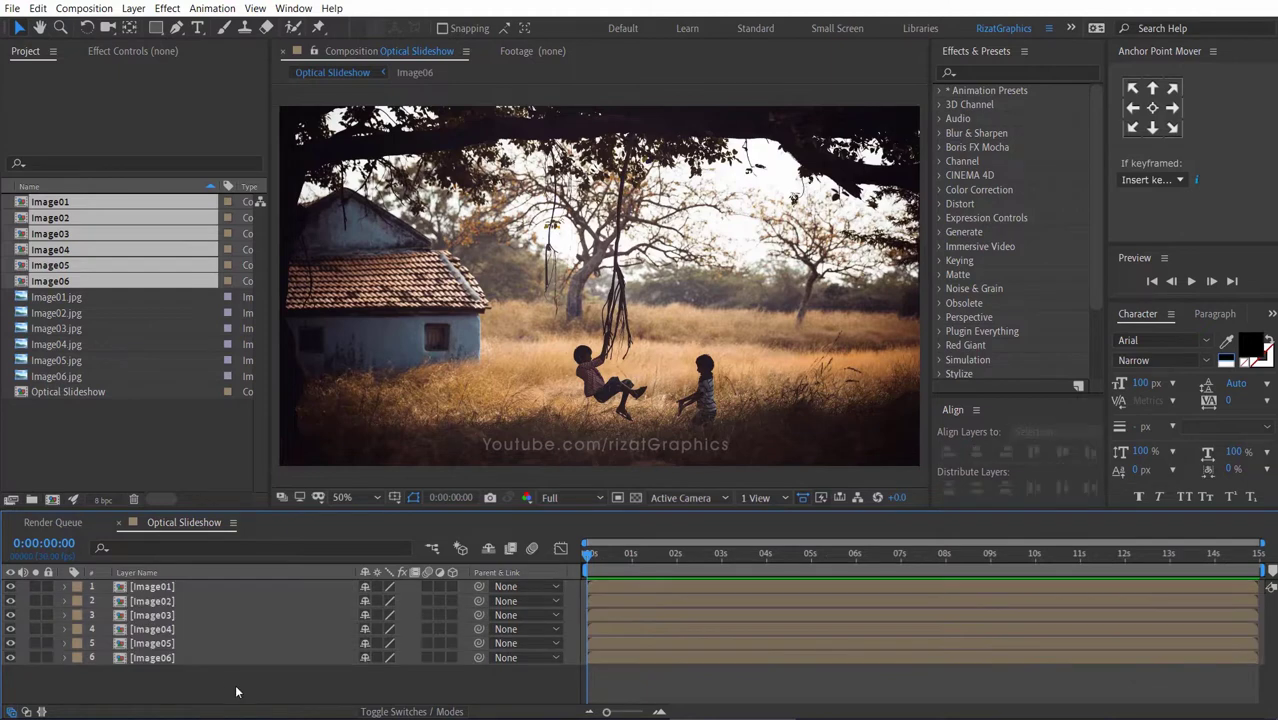
left_click(148, 426)
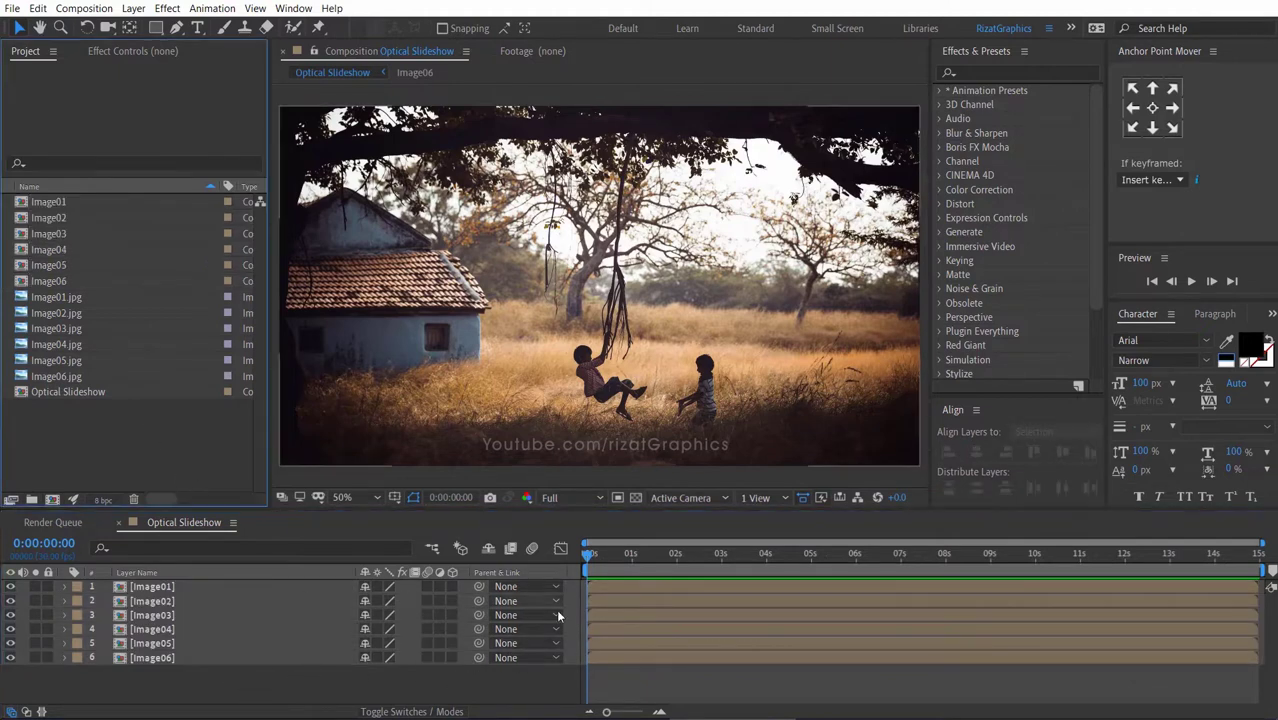
Step: Set in-points so Image01–05 start at 2 s and Image01–04 at 4 s
left_click(675, 556)
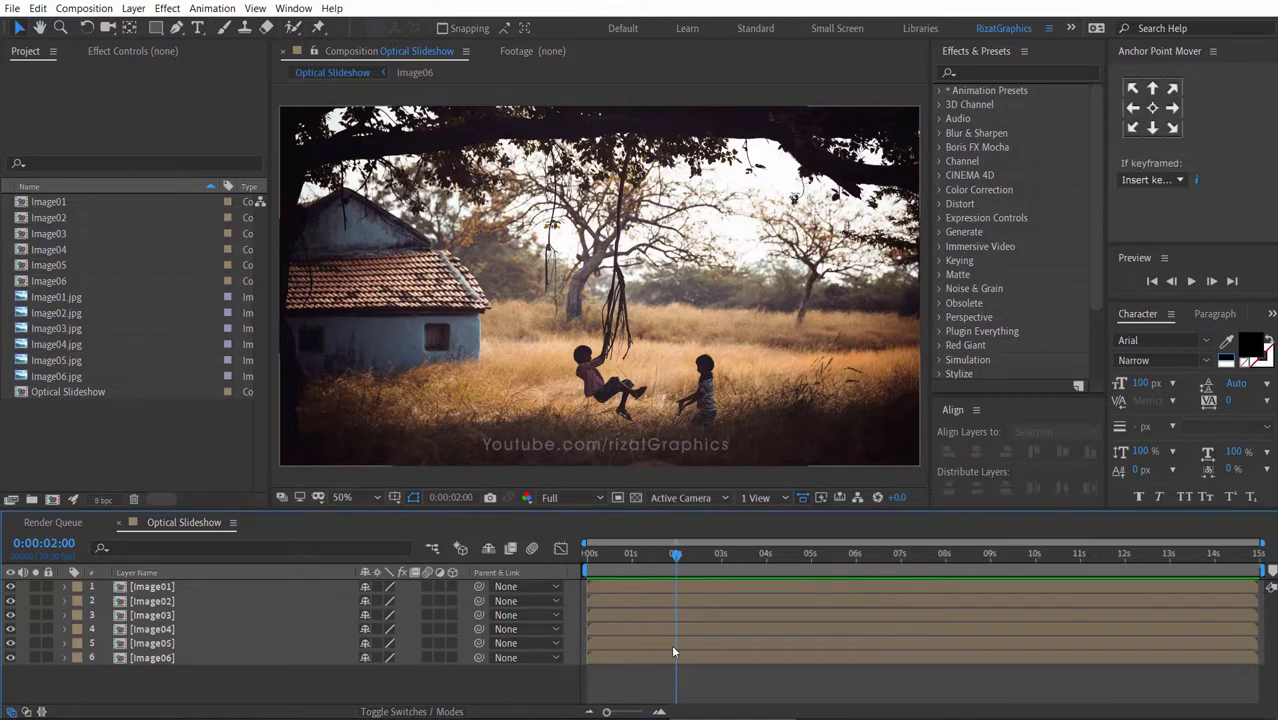
left_click(671, 644)
left_click(672, 588, "shift")
key("bracketleft")
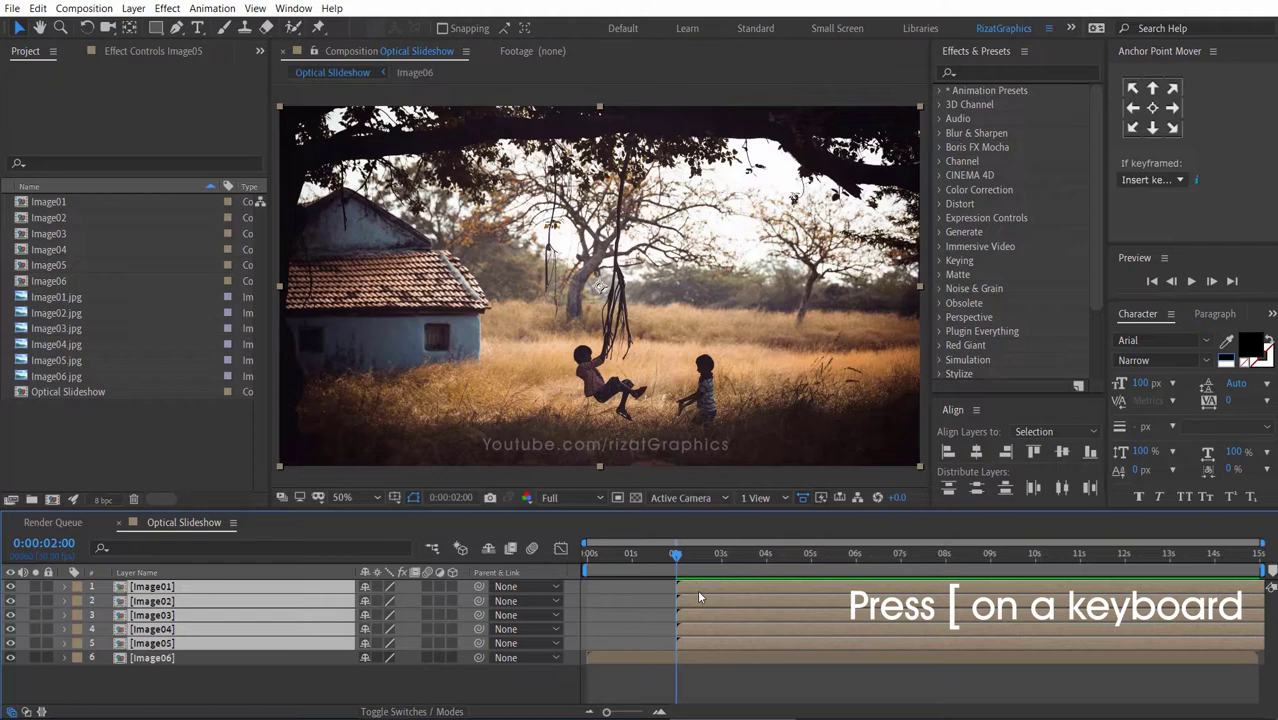
left_click(765, 557)
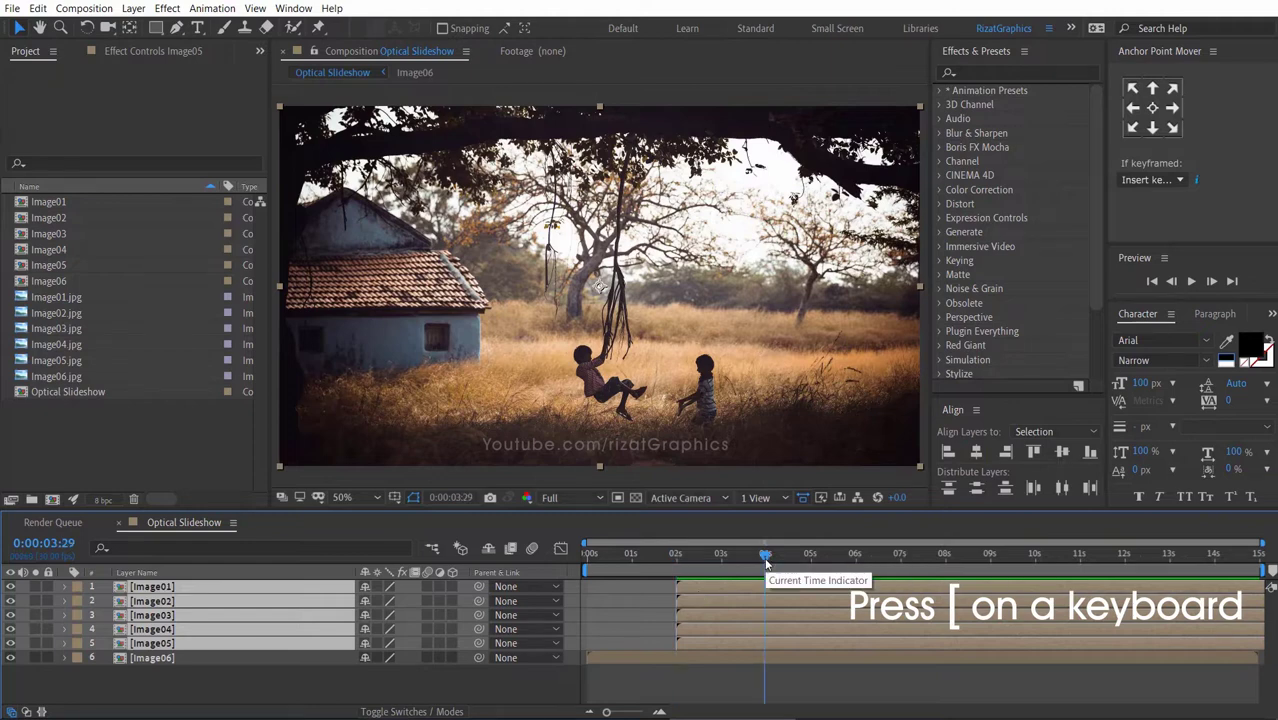
left_click_drag(766, 563, 767, 564)
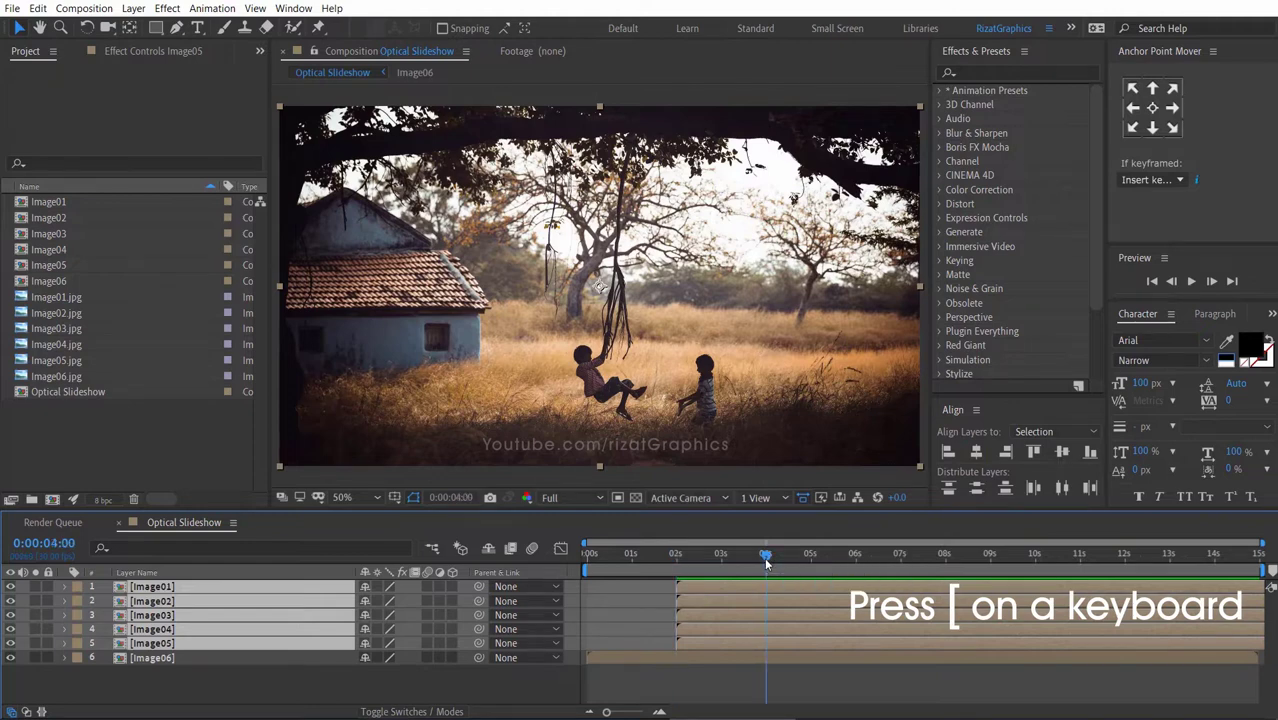
left_click(660, 598)
left_click(683, 583)
left_click(692, 626, "shift")
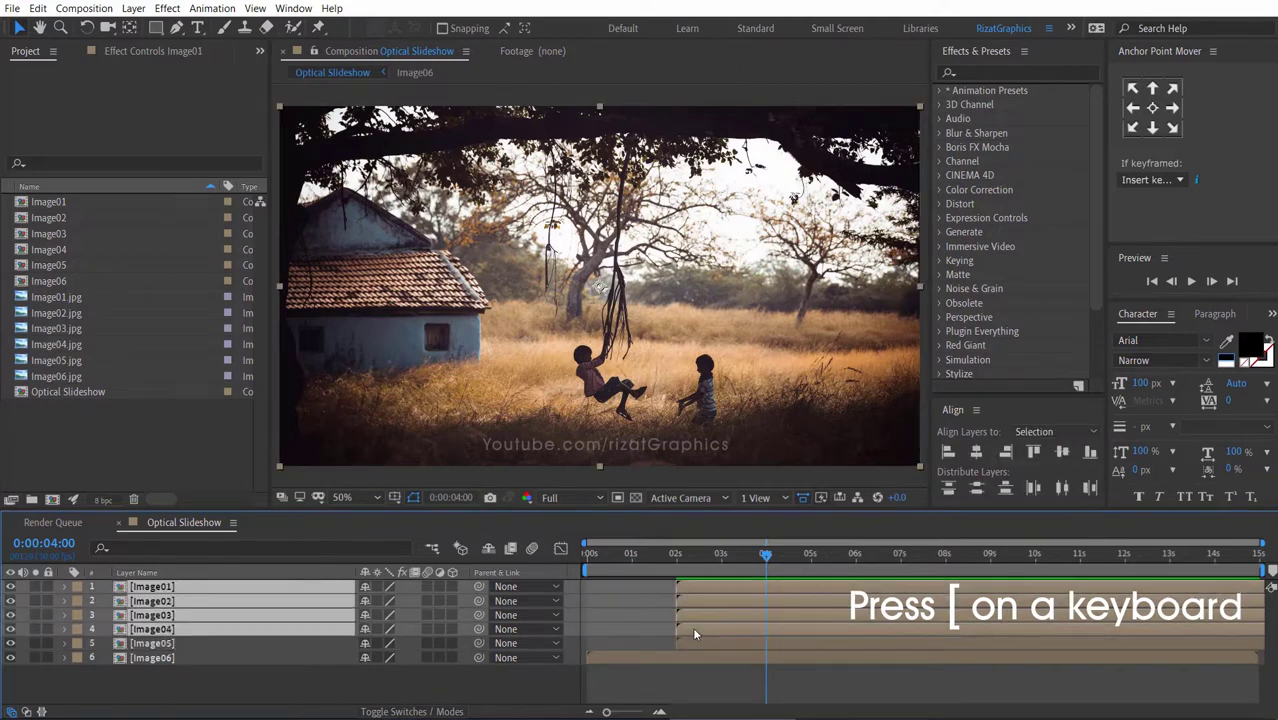
key("bracketleft")
key("F2")
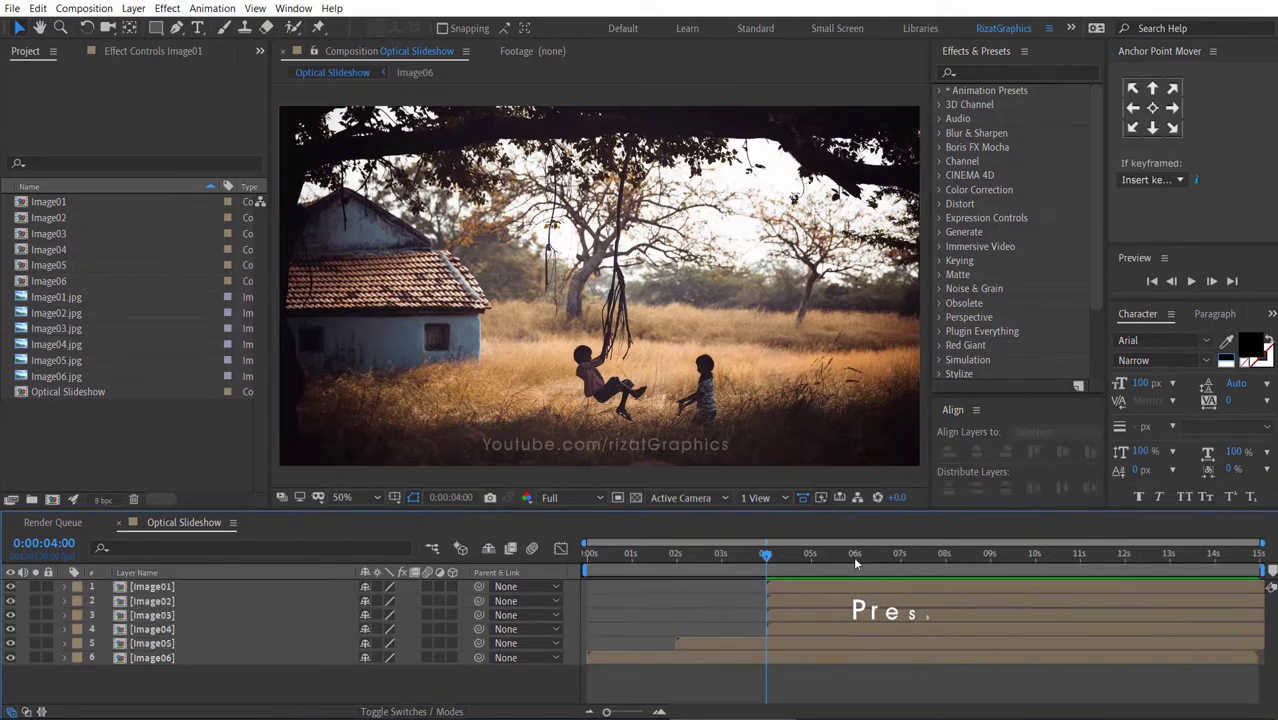
Step: Set in-points so Image01–03 start at 6 s, Image01–02 at 8 s, Image01 at 10 s
left_click(855, 561)
left_click(833, 584)
left_click(821, 615, "shift")
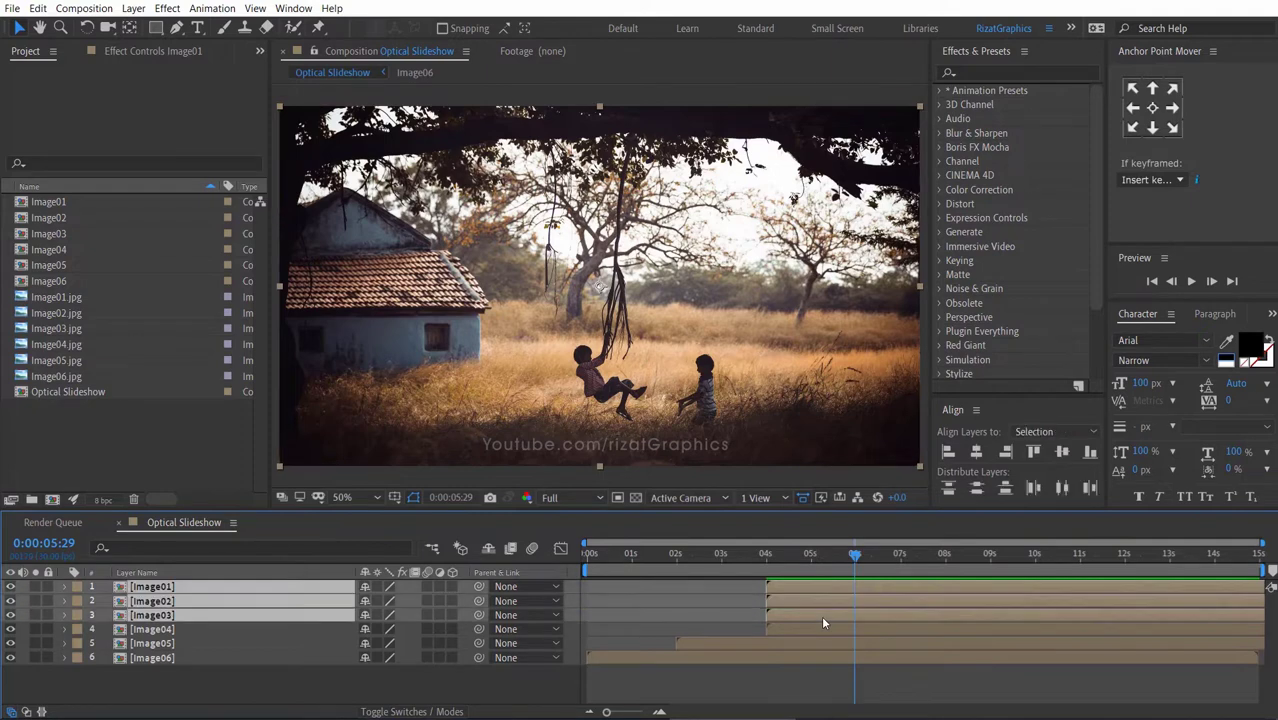
key("bracketleft")
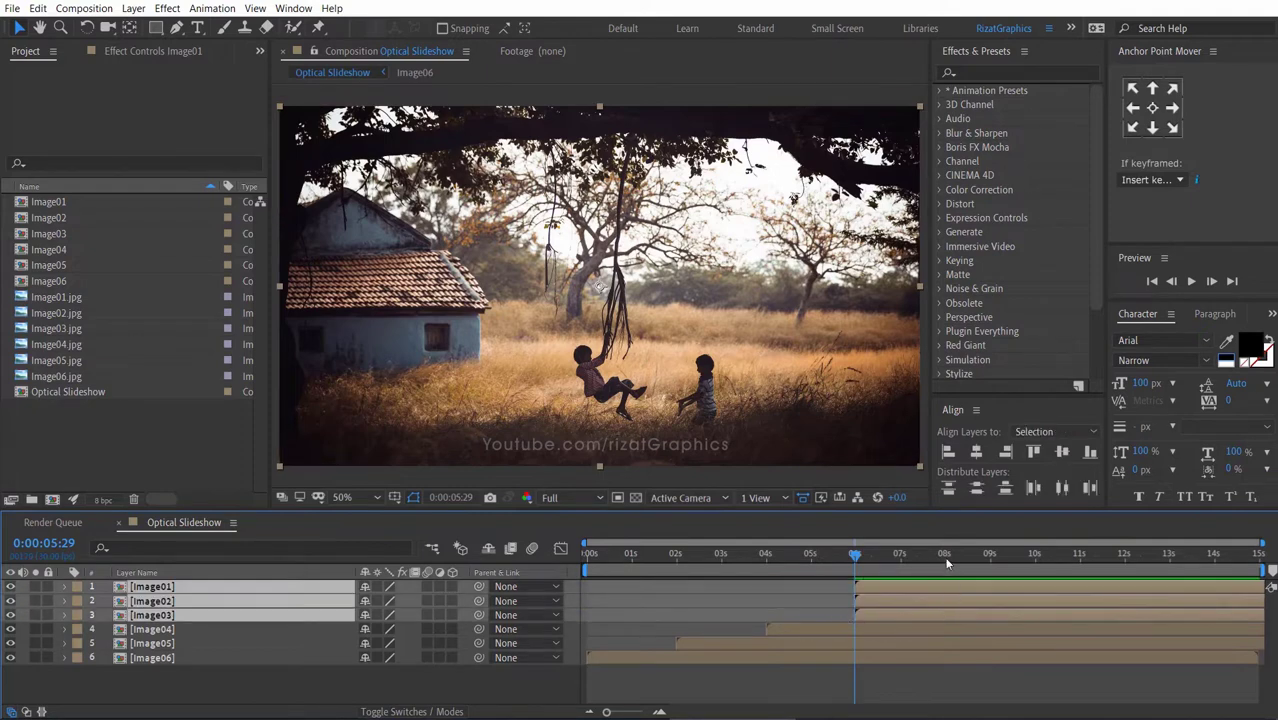
left_click(946, 563)
left_click_drag(853, 587, 869, 610)
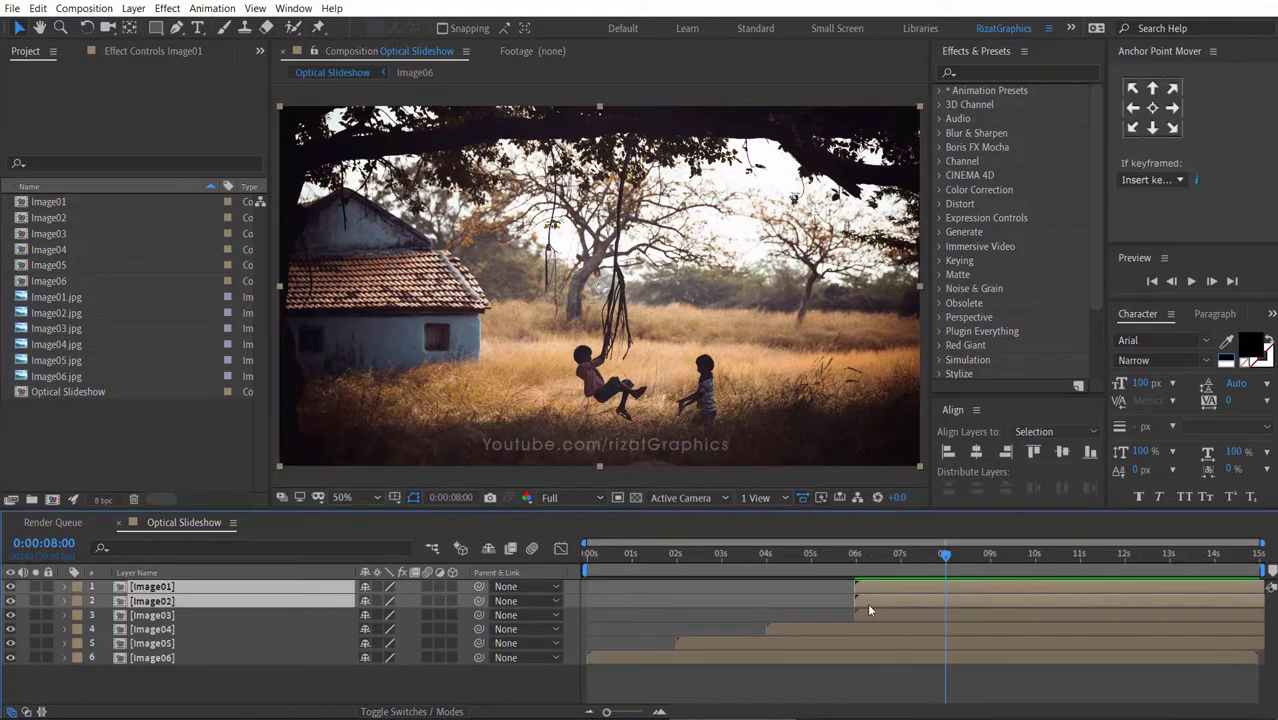
key("bracketleft")
left_click(902, 598)
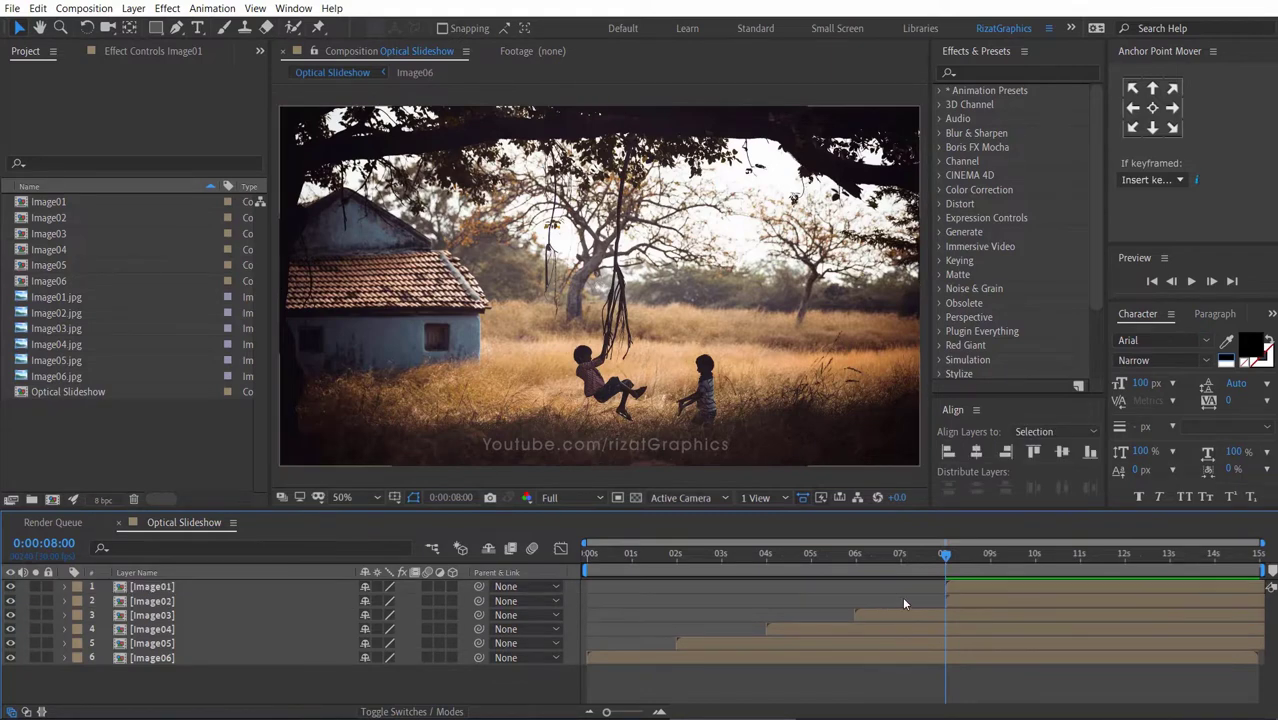
left_click(1033, 556)
left_click(1005, 593)
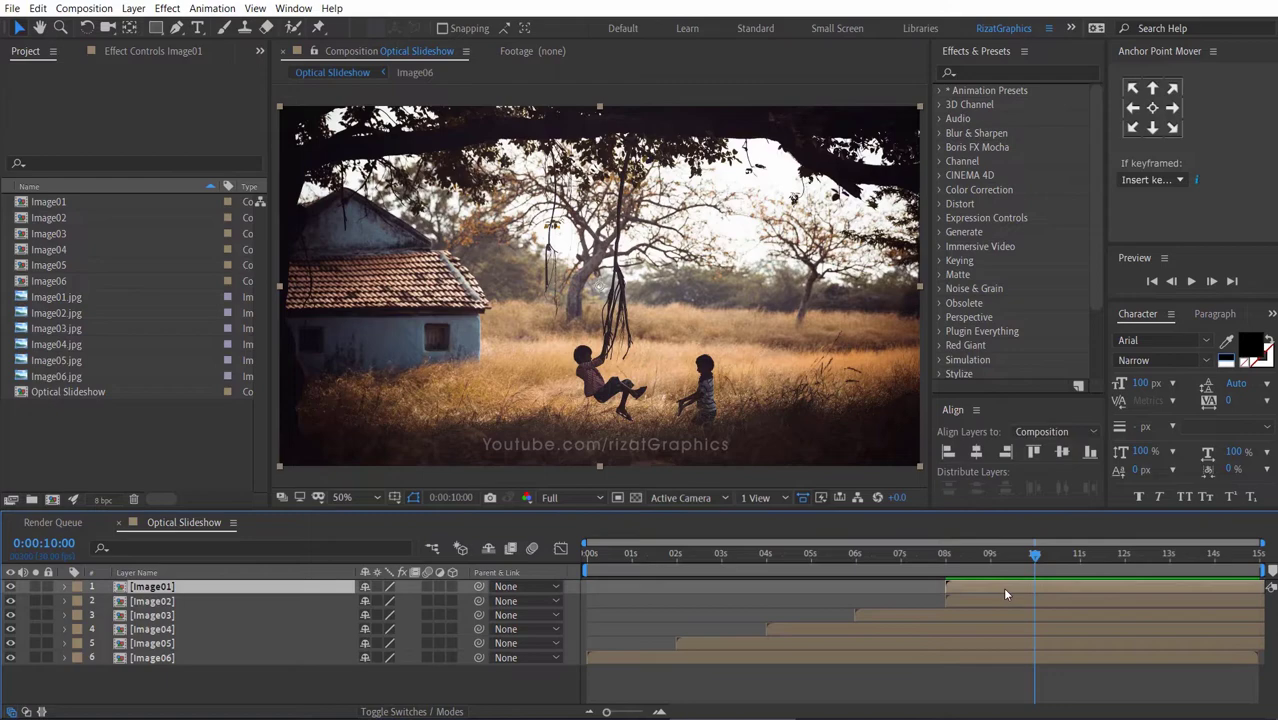
key("bracketleft")
left_click(816, 652)
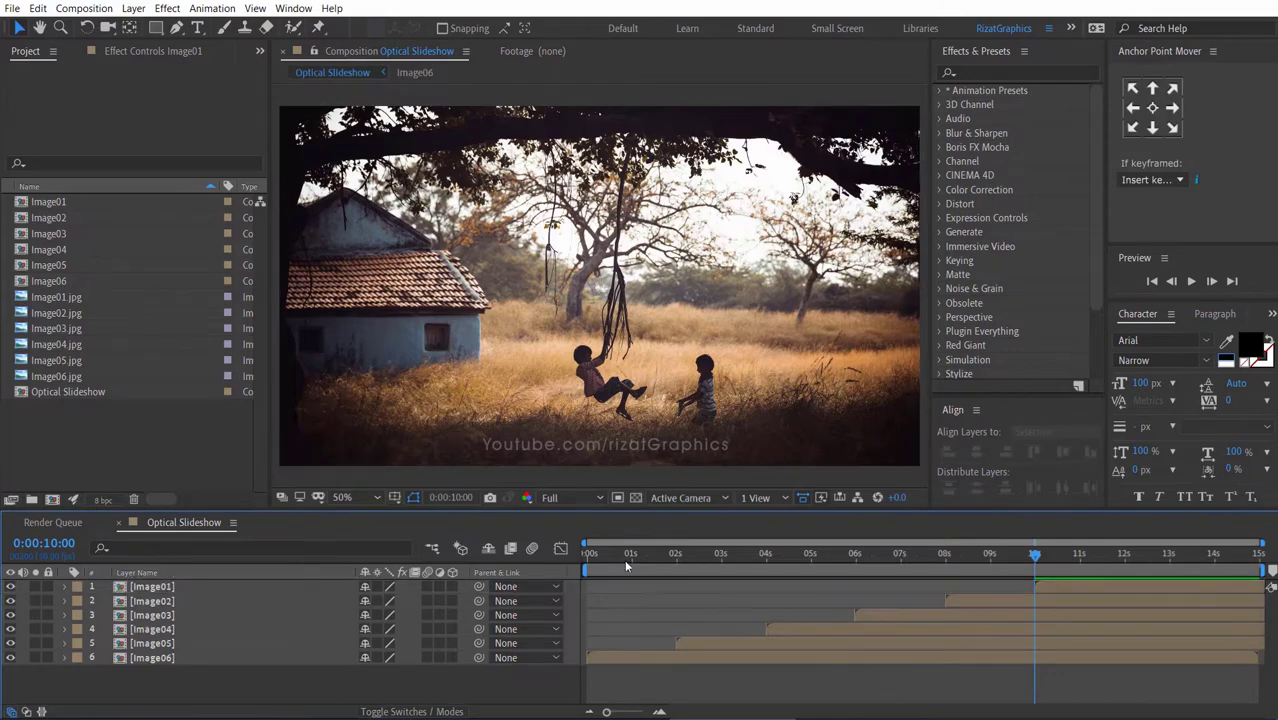
Step: Scrub from the start to preview the staggered images, then clear the layer selection
left_click(586, 555)
left_click_drag(712, 570, 586, 557)
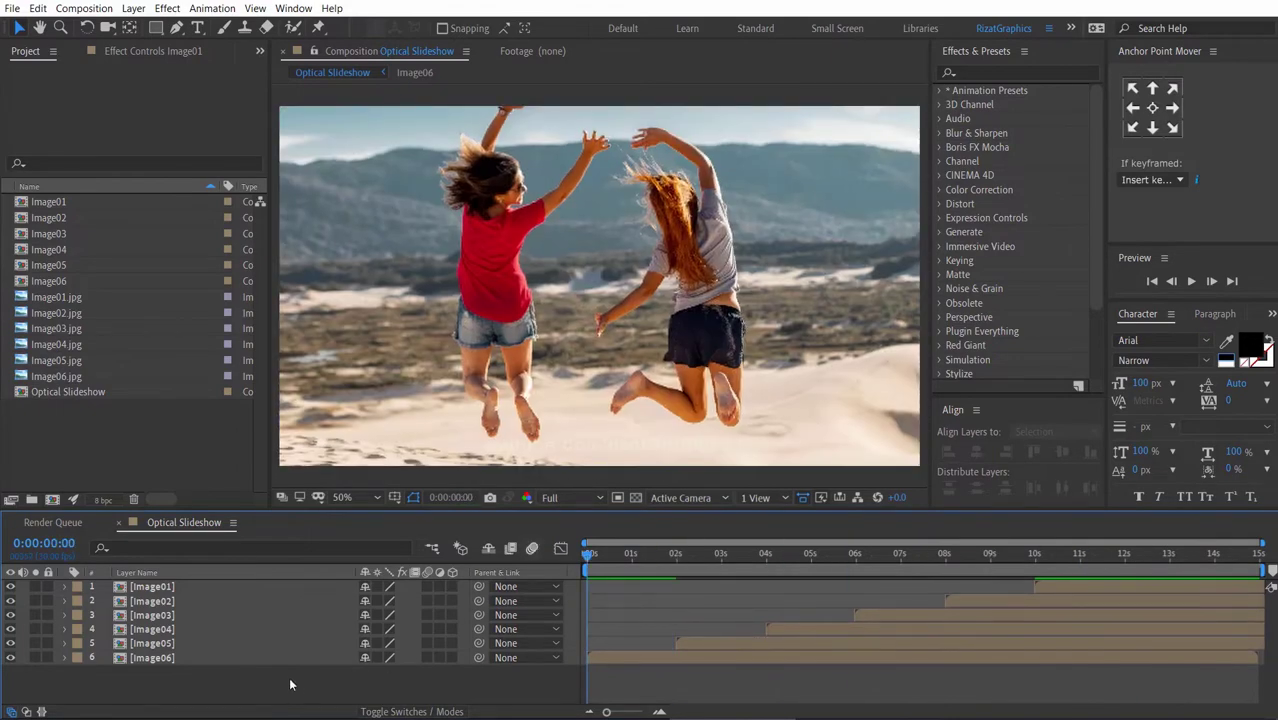
left_click(251, 628)
left_click(214, 601)
left_click(212, 589)
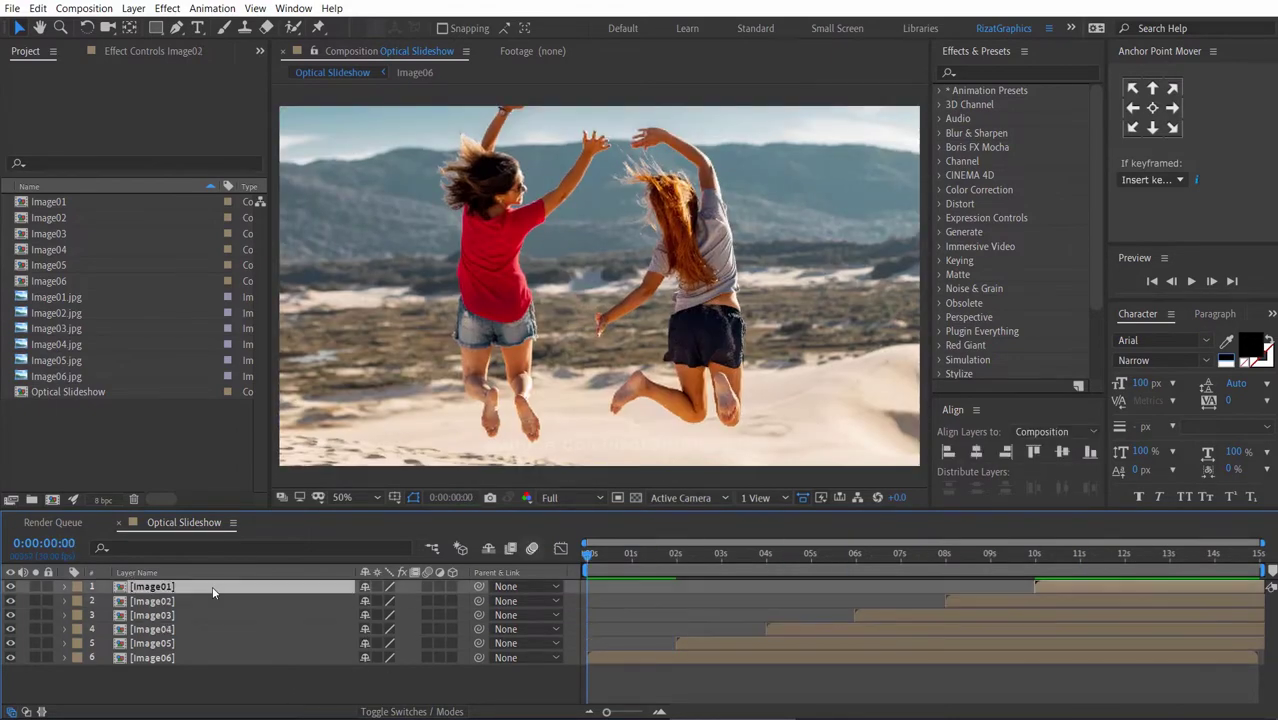
left_click(218, 675)
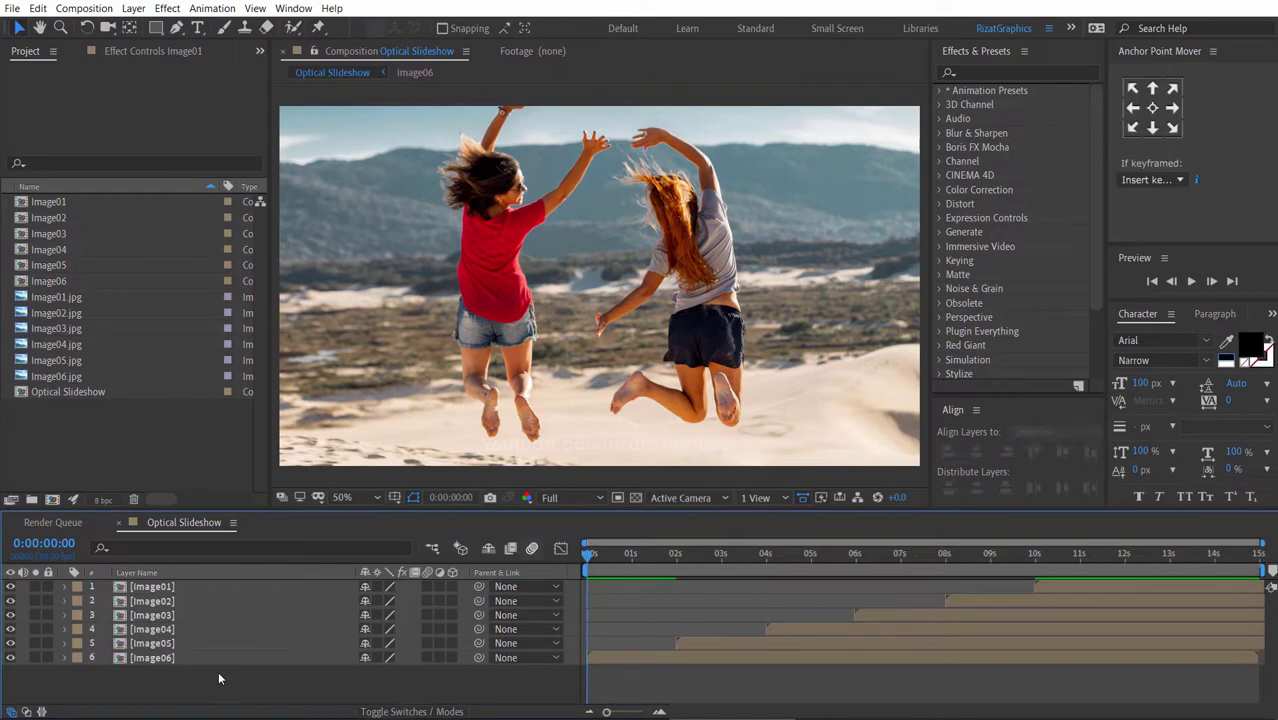
left_click(133, 8)
Step: Add an adjustment layer via Layer > New and rename it Optical Controller
mouse_move(152, 26)
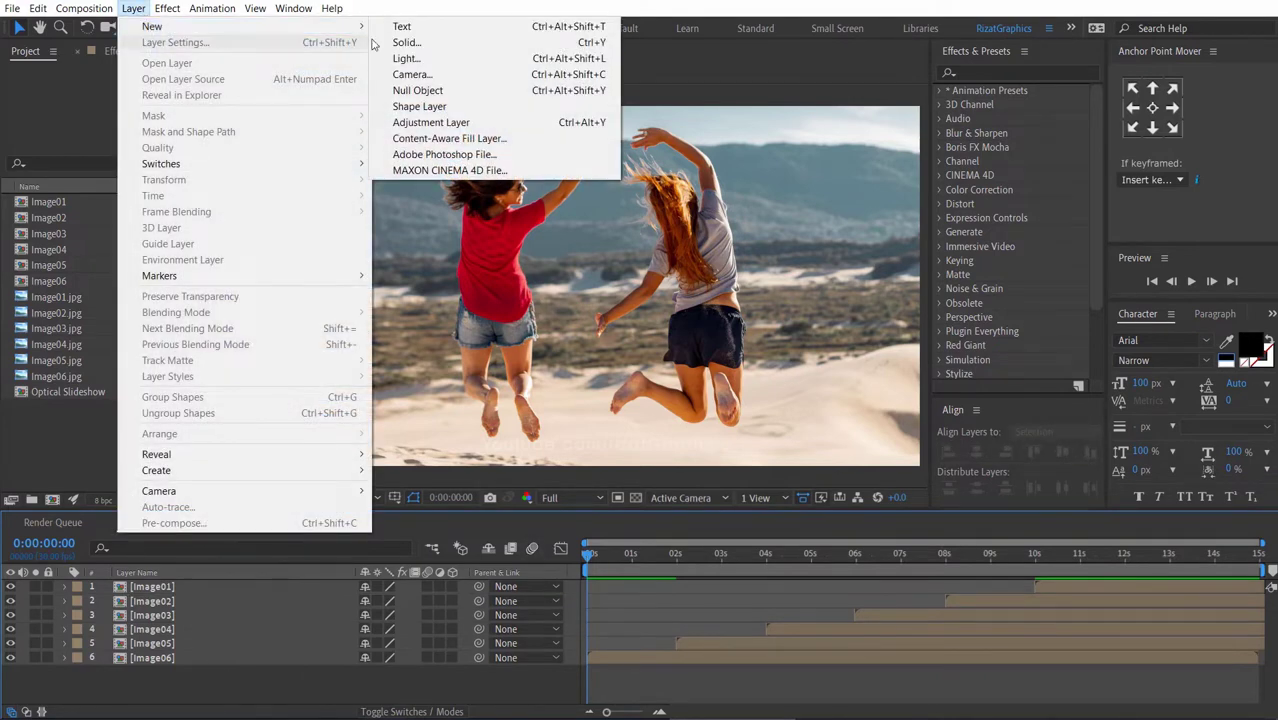
left_click(410, 122)
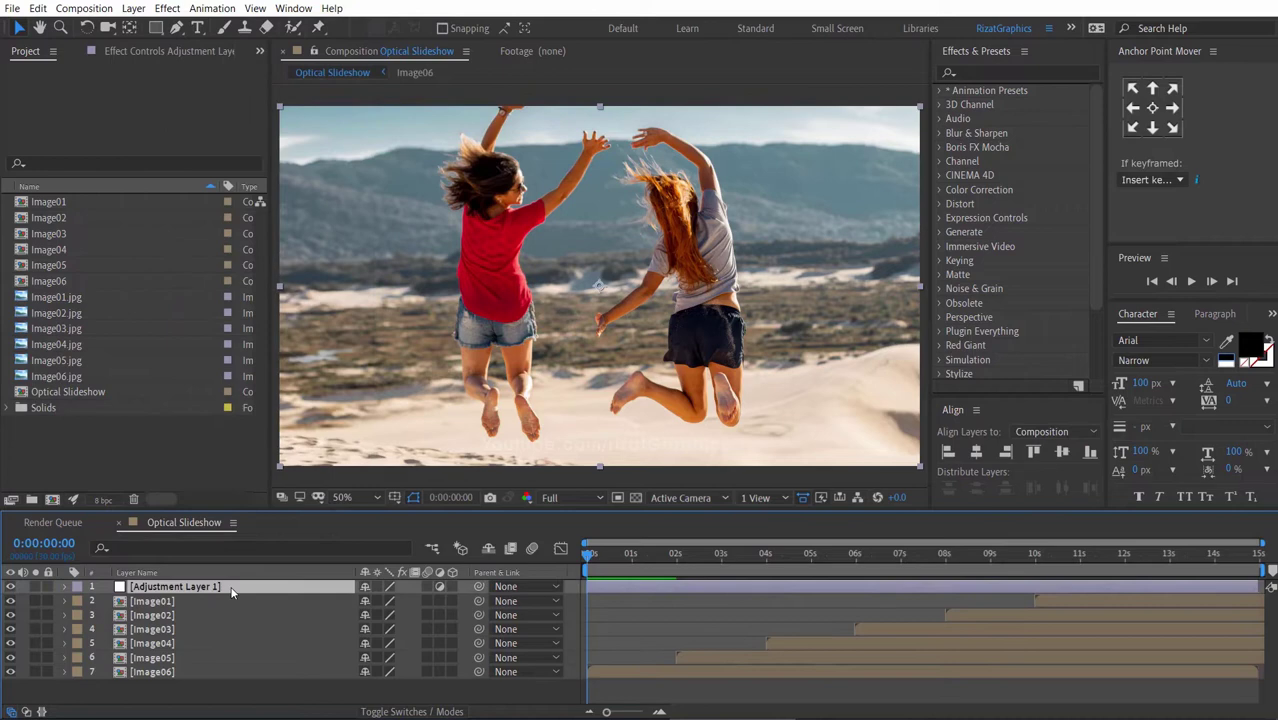
key("Return")
type("Optical C")
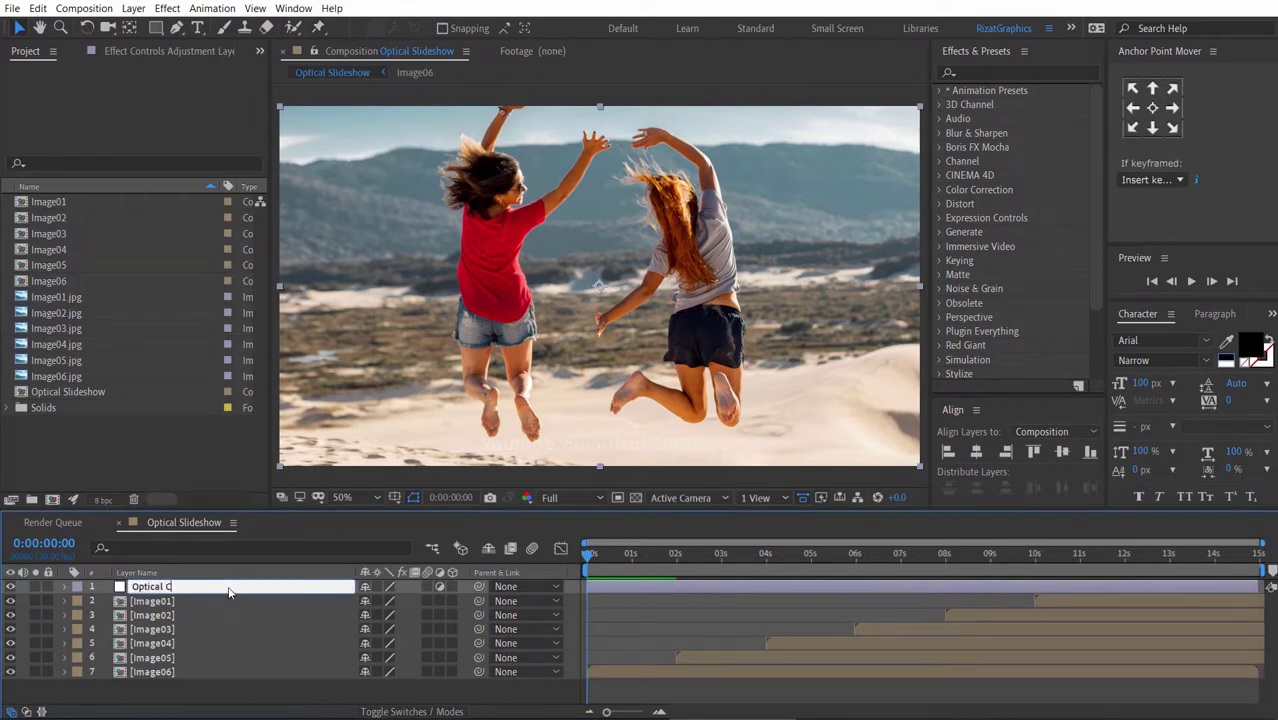
type("ontroller")
key("Return")
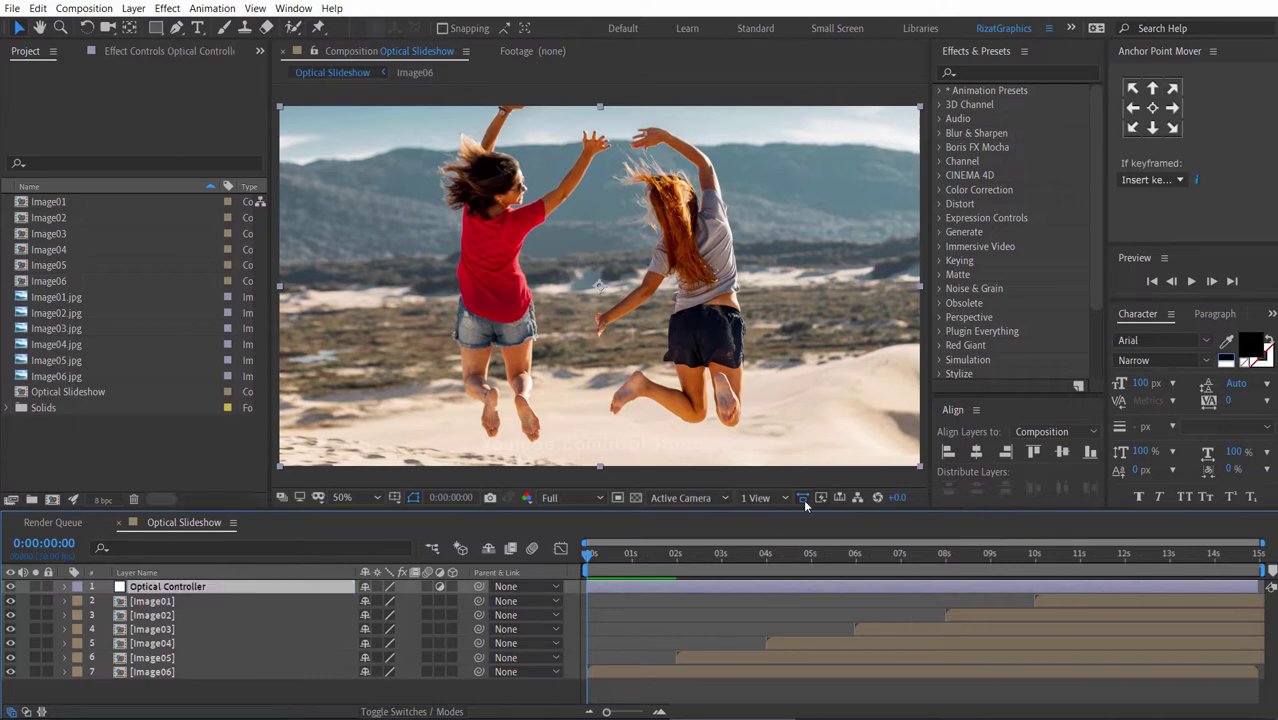
left_click(997, 74)
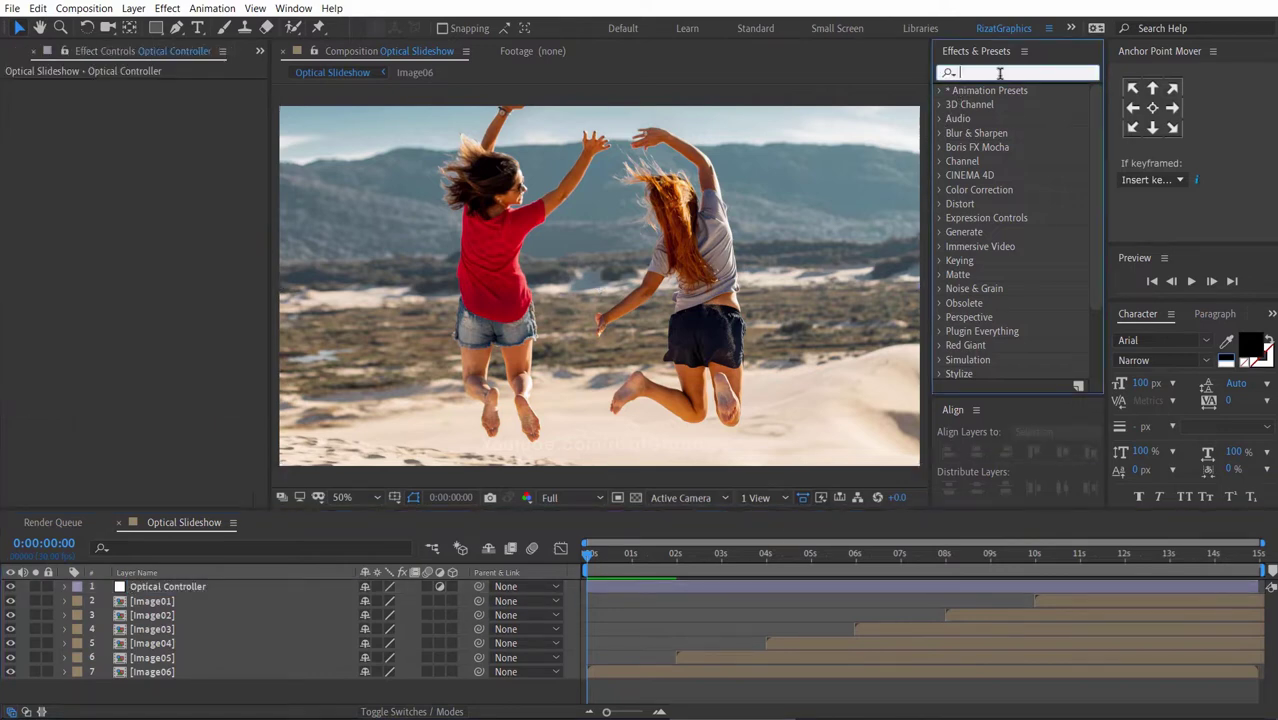
Step: Apply the Optics Compensation effect to the Optical Controller layer
type("Optic")
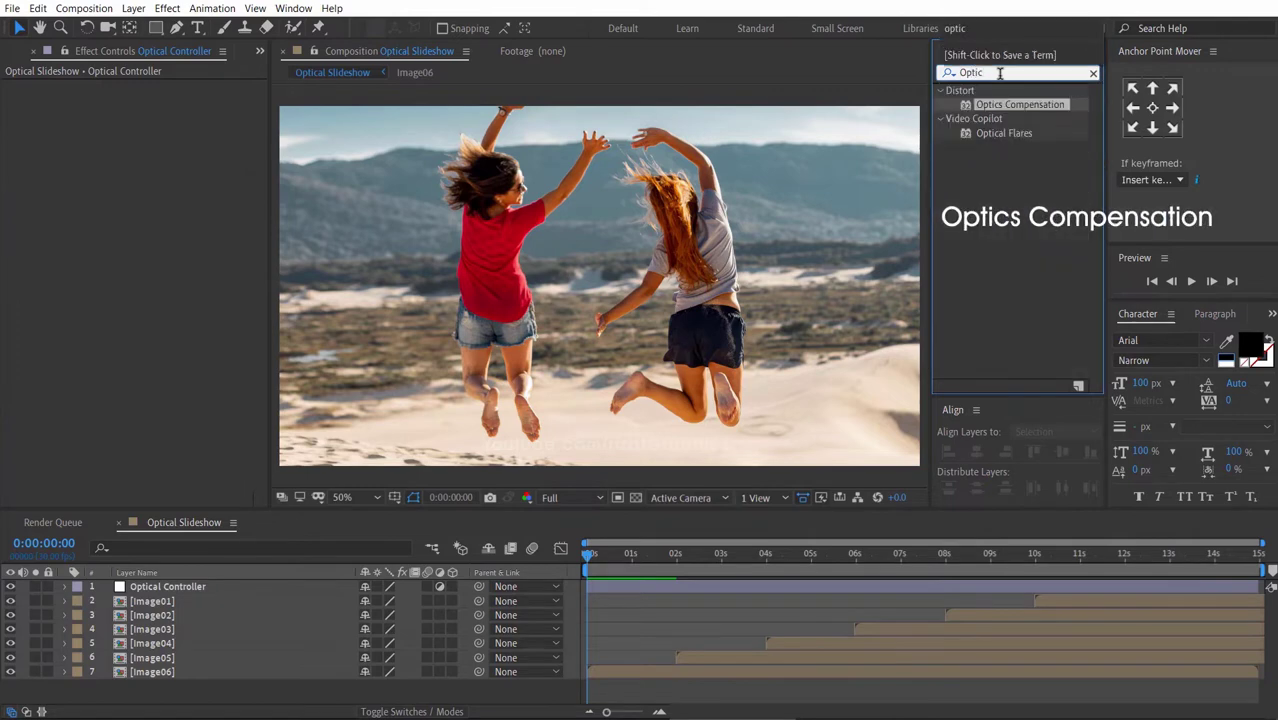
type("s C")
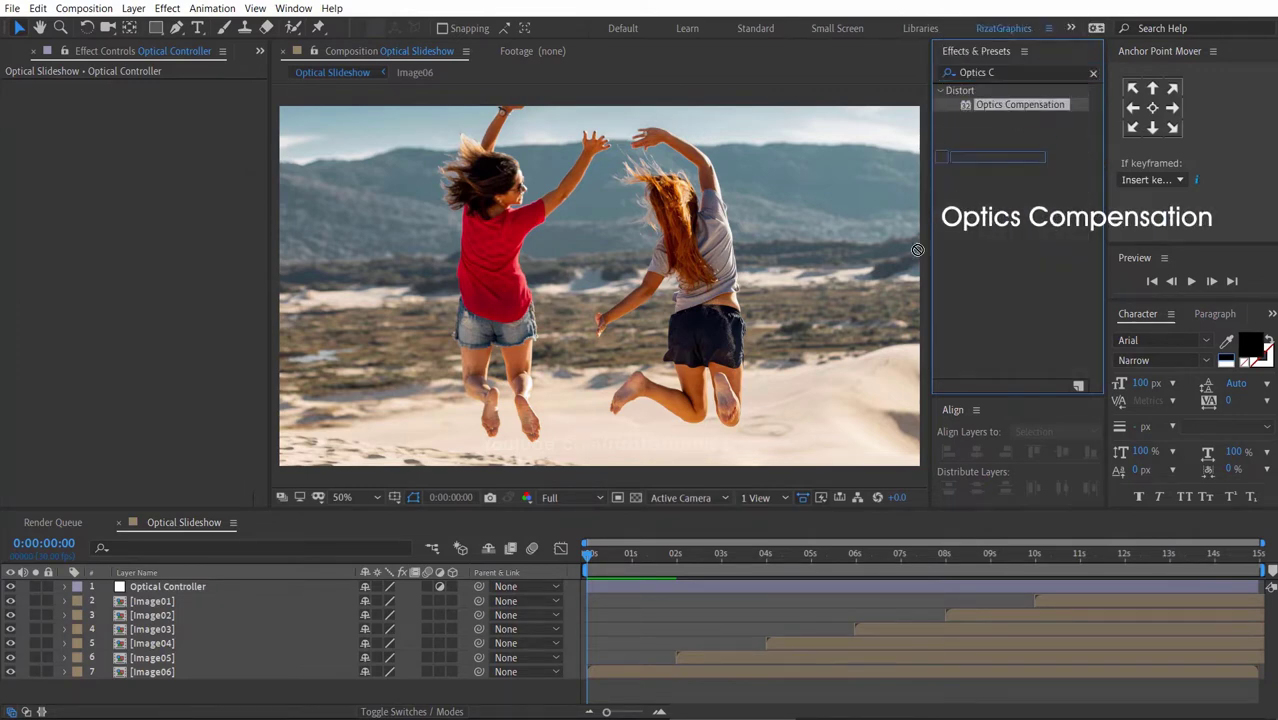
left_click_drag(1004, 106, 628, 587)
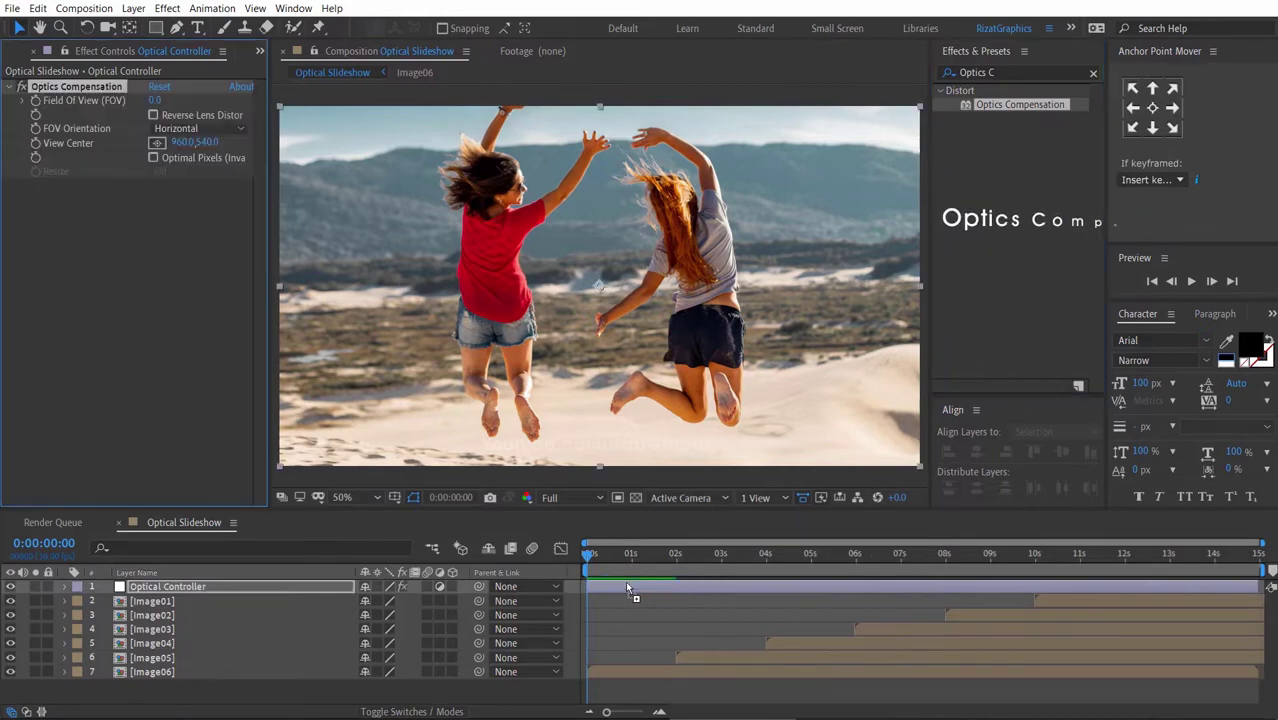
left_click(581, 558)
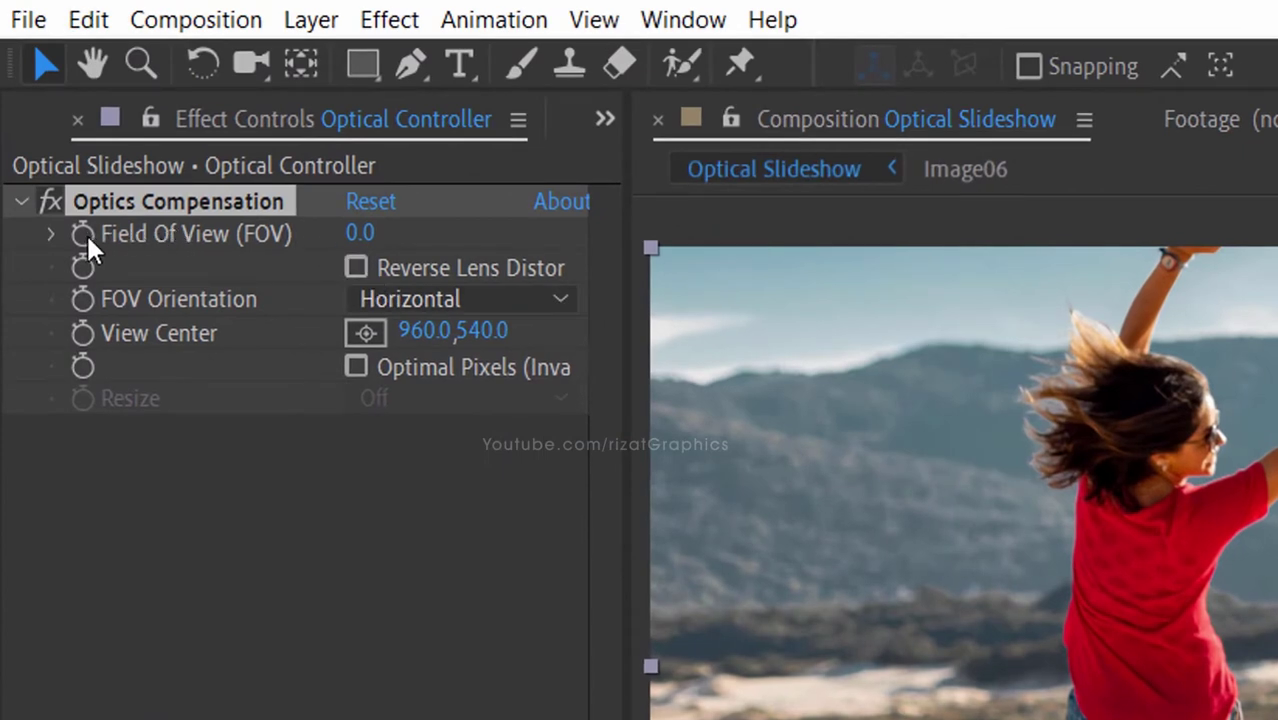
Step: Keyframe Field Of View to 150 about 13 frames in and enable Reverse Lens Distortion
left_click(84, 236)
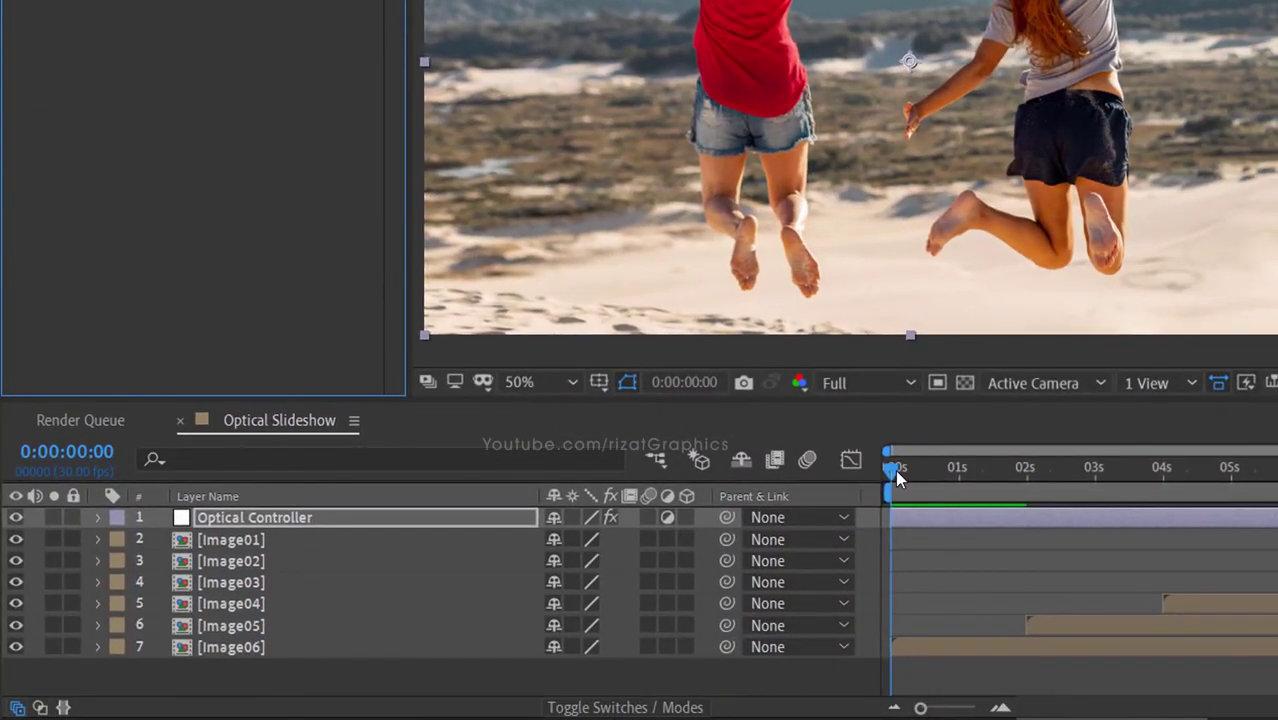
left_click_drag(896, 472, 934, 479)
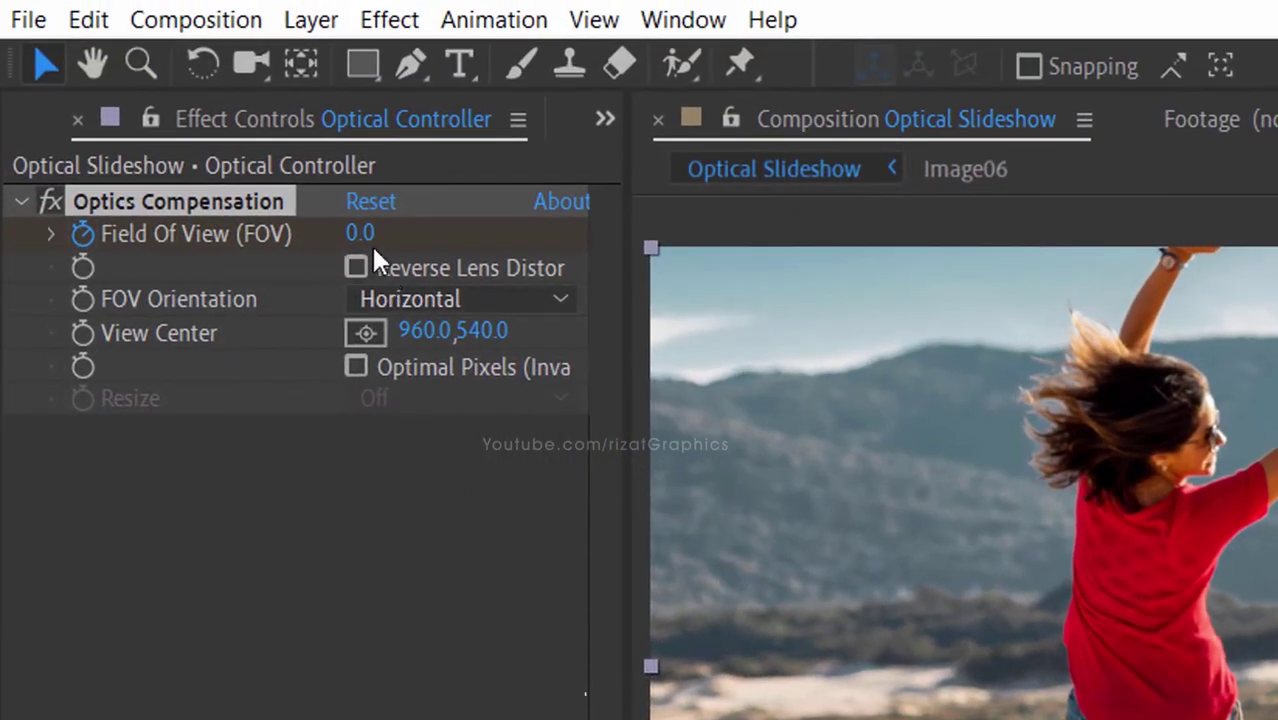
left_click(362, 236)
type("150")
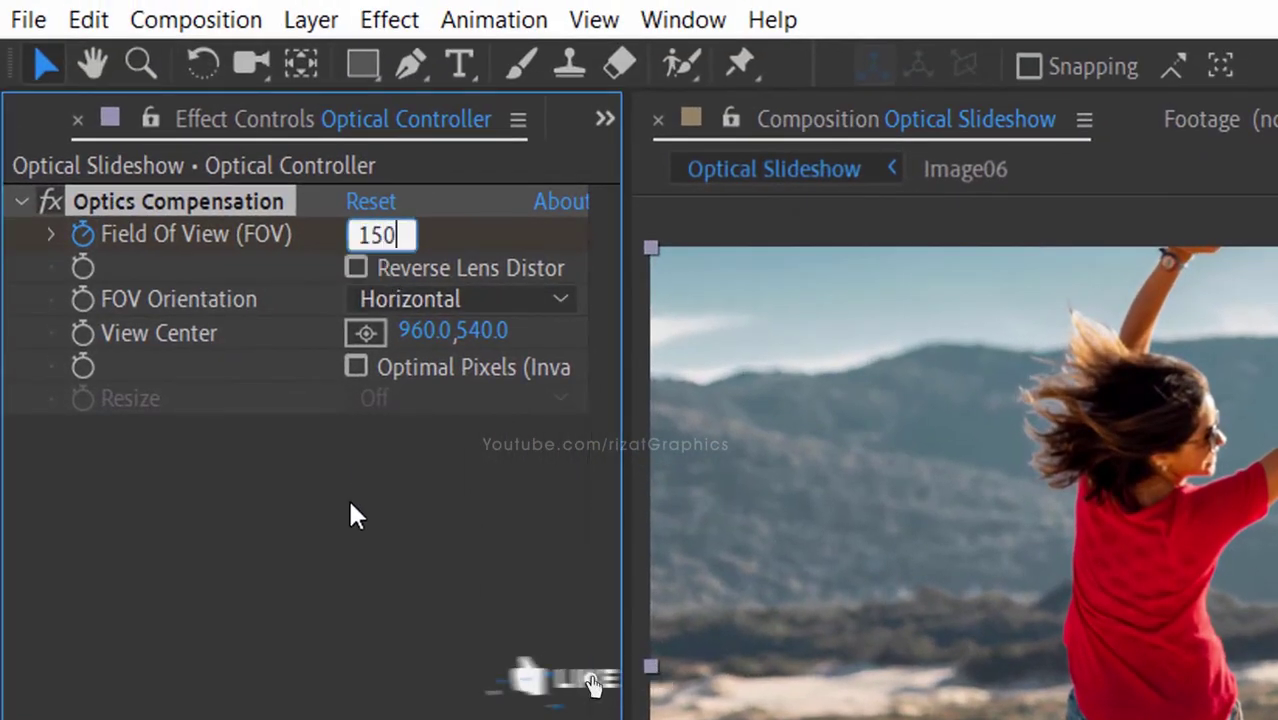
key("Return")
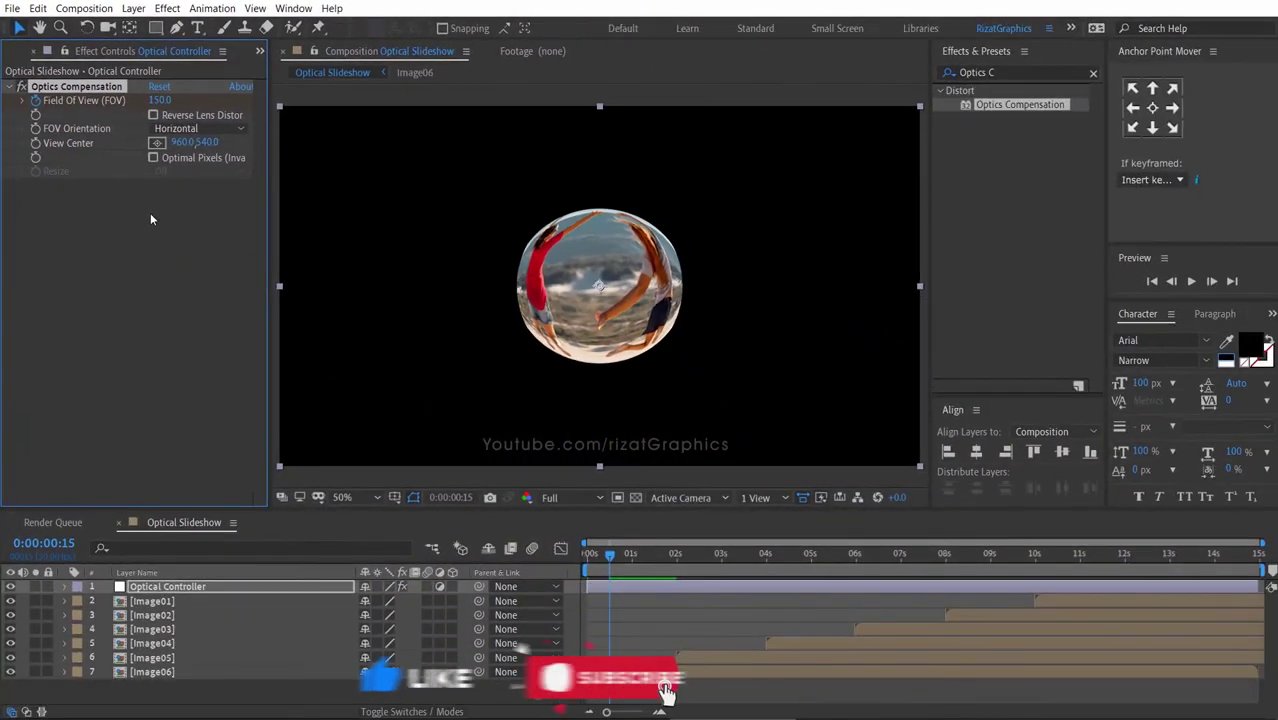
left_click(153, 116)
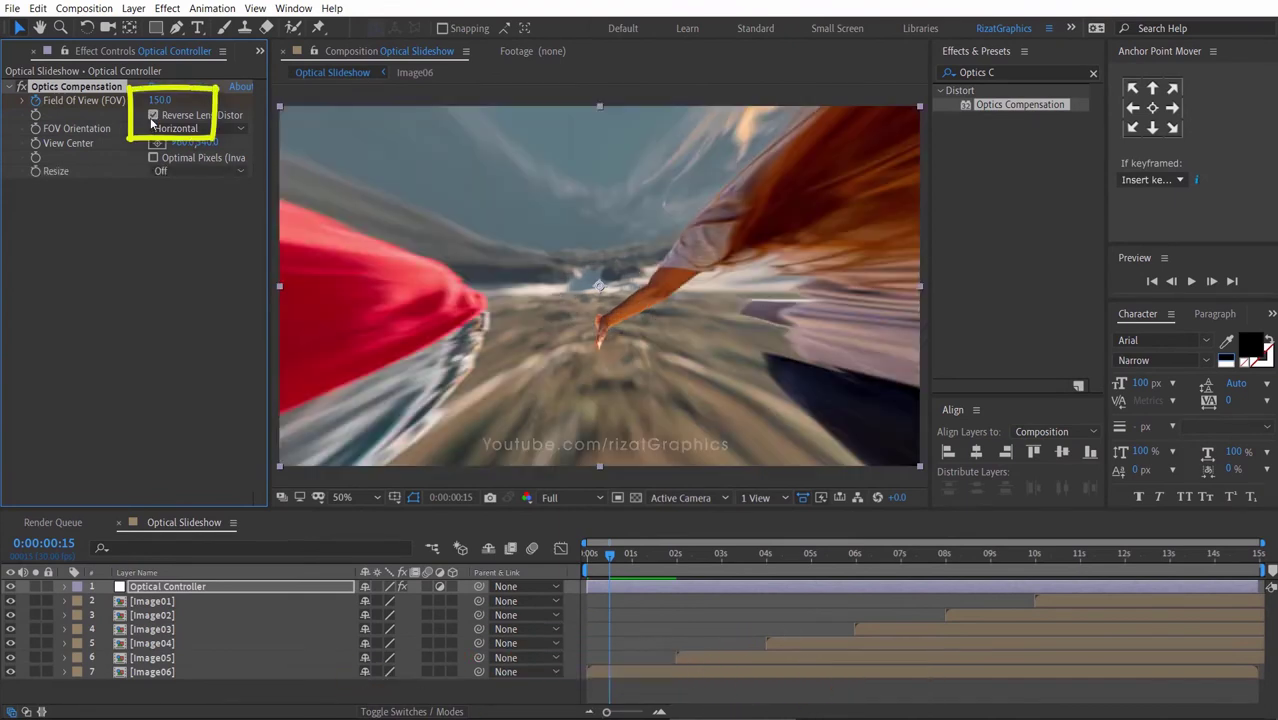
Step: Add a layer marker named Split to Optical Controller at 15 frames
left_click(126, 12)
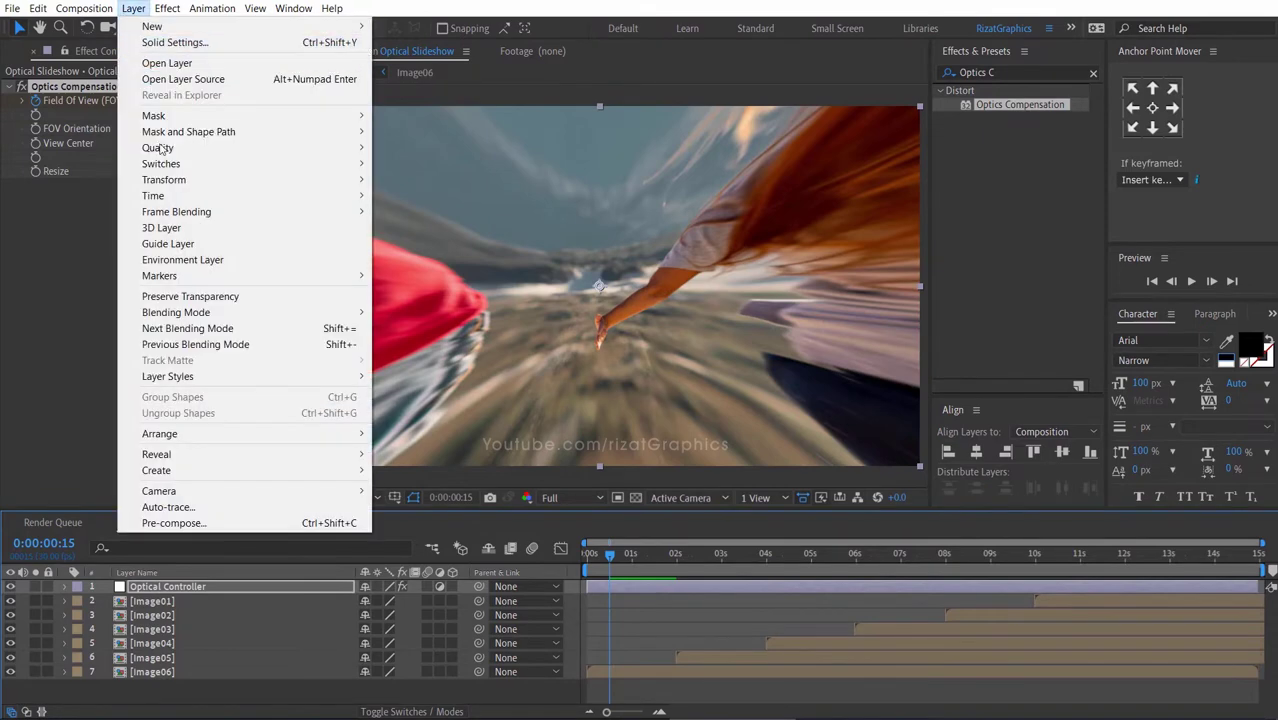
mouse_move(253, 283)
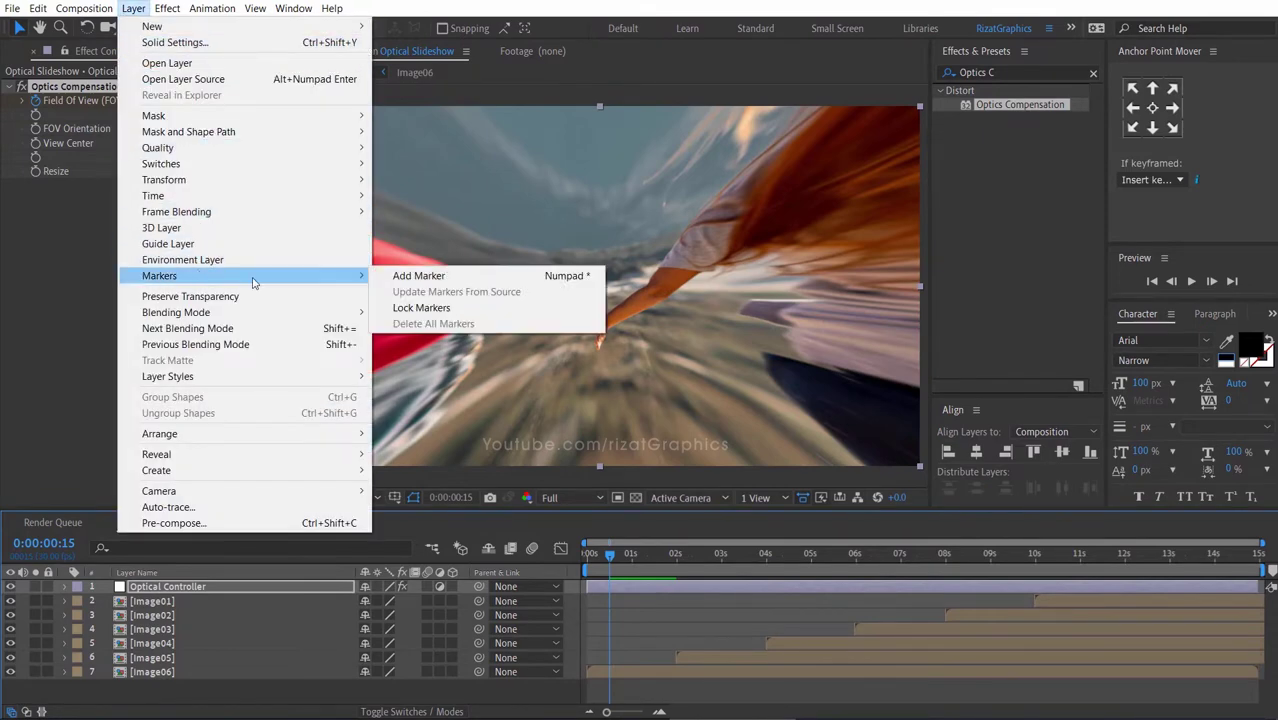
left_click(418, 276)
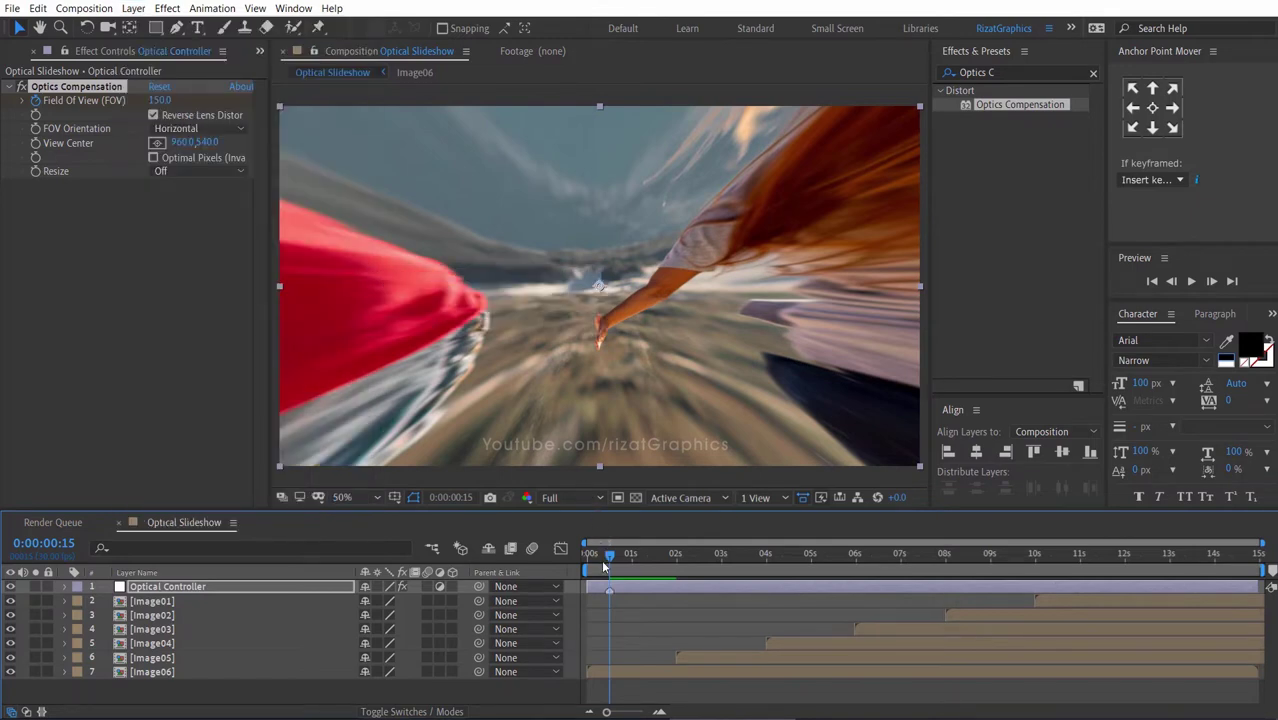
double_click(608, 591)
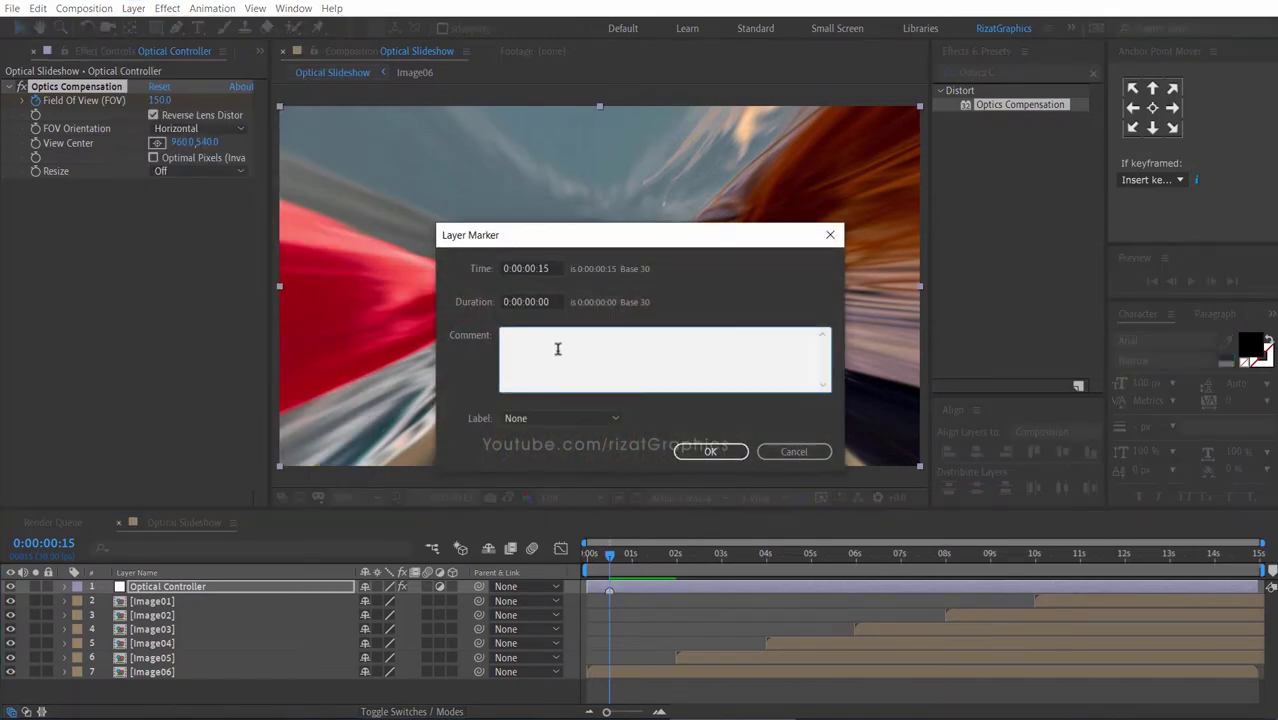
type("s")
left_click(695, 453)
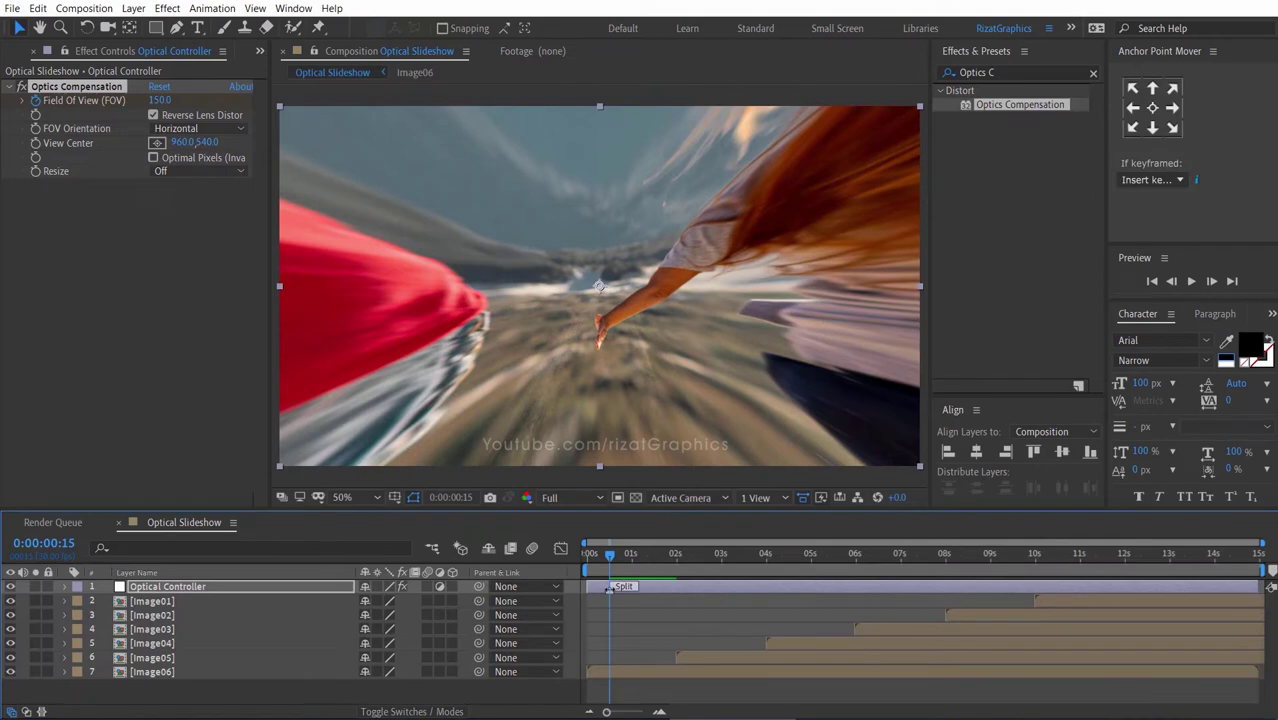
Step: At 1 second, set the Field Of View back to 0
left_click_drag(611, 558, 633, 558)
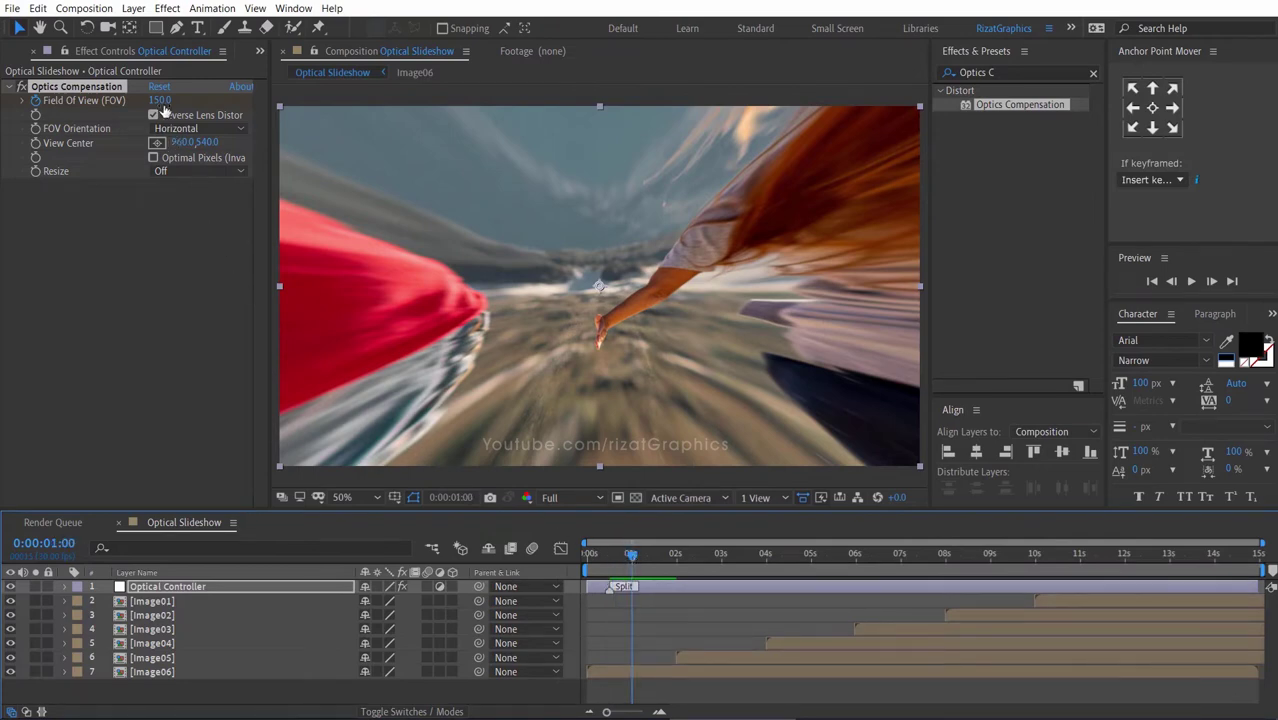
left_click(160, 101)
type("0")
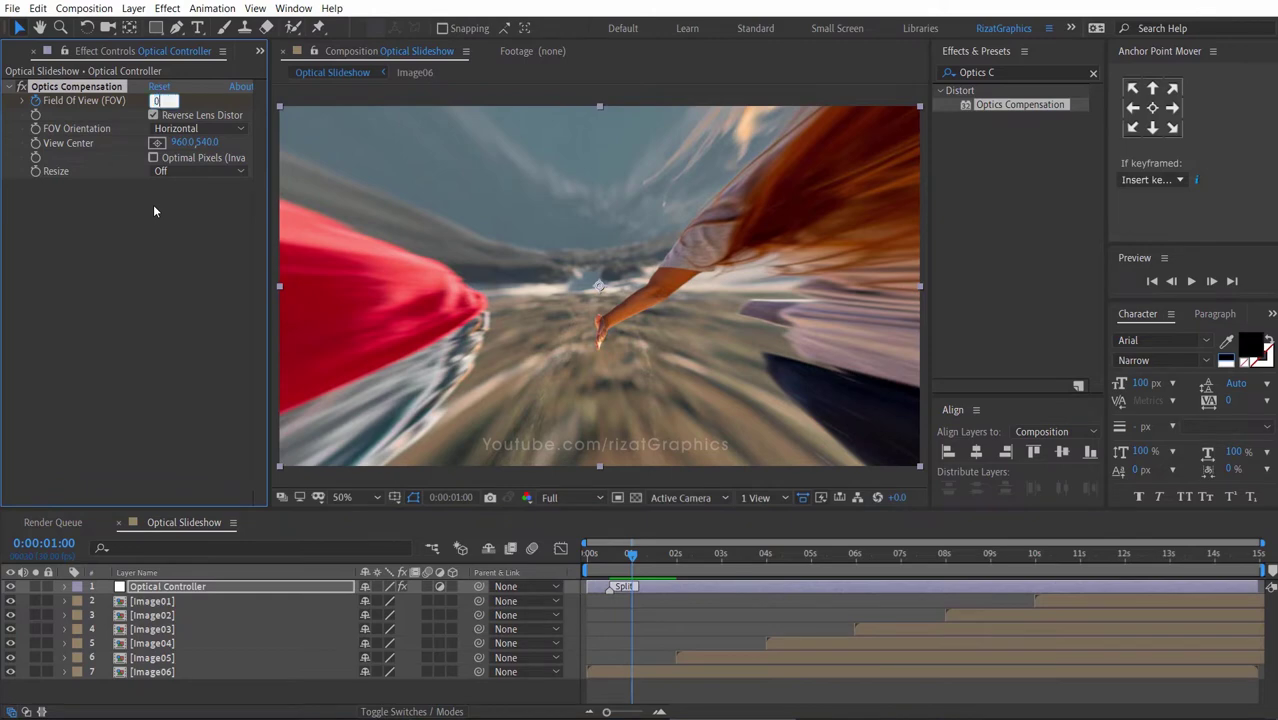
key("Return")
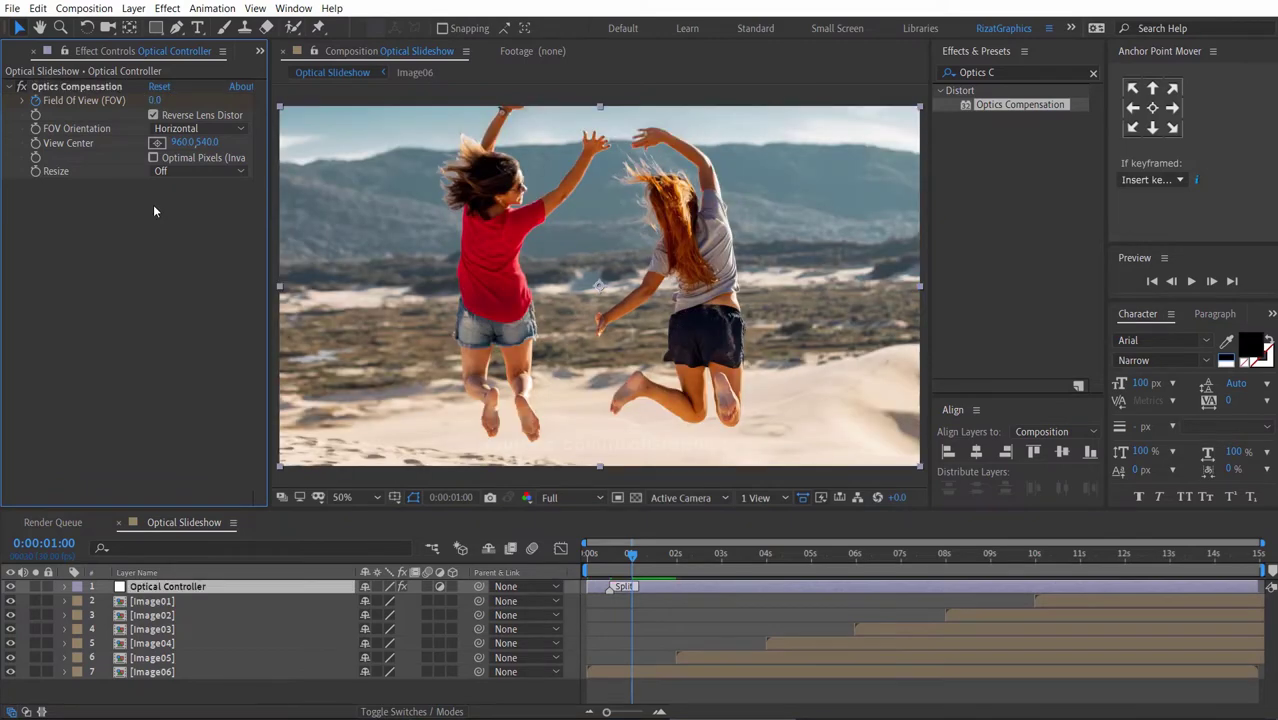
Step: Split the Optical Controller layer at the current time and delete the extra piece
left_click(644, 587)
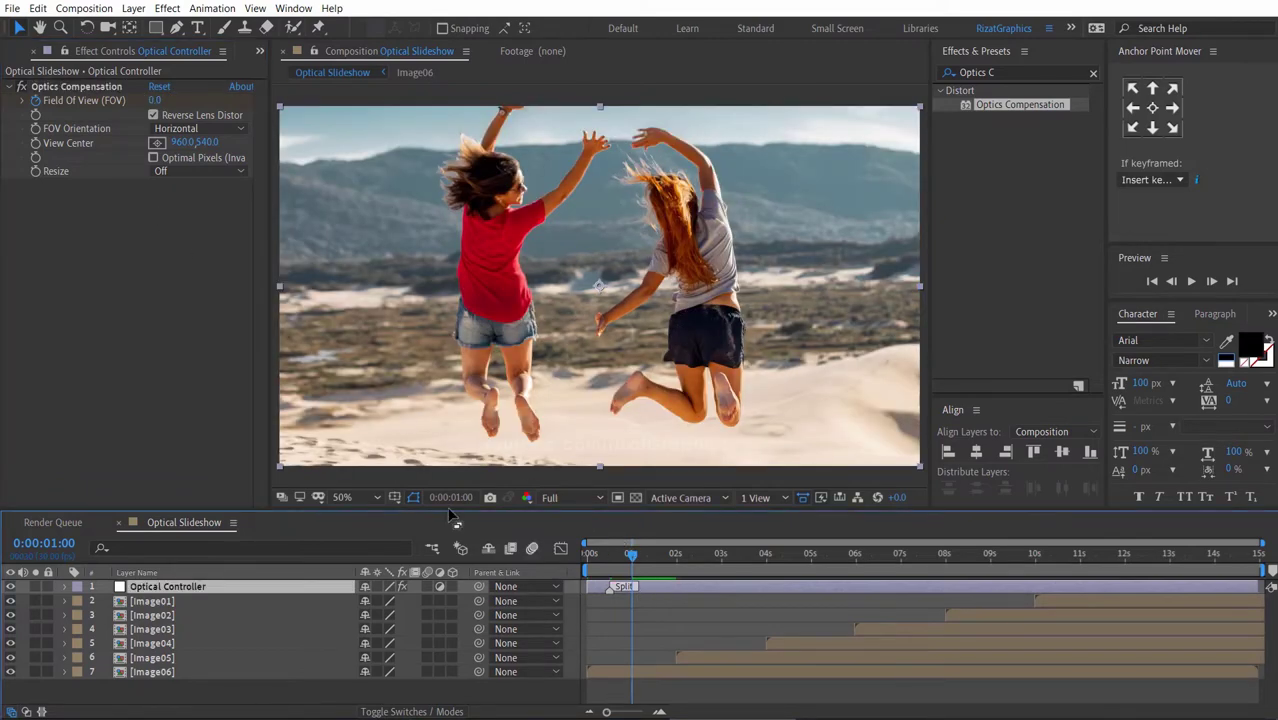
left_click(39, 10)
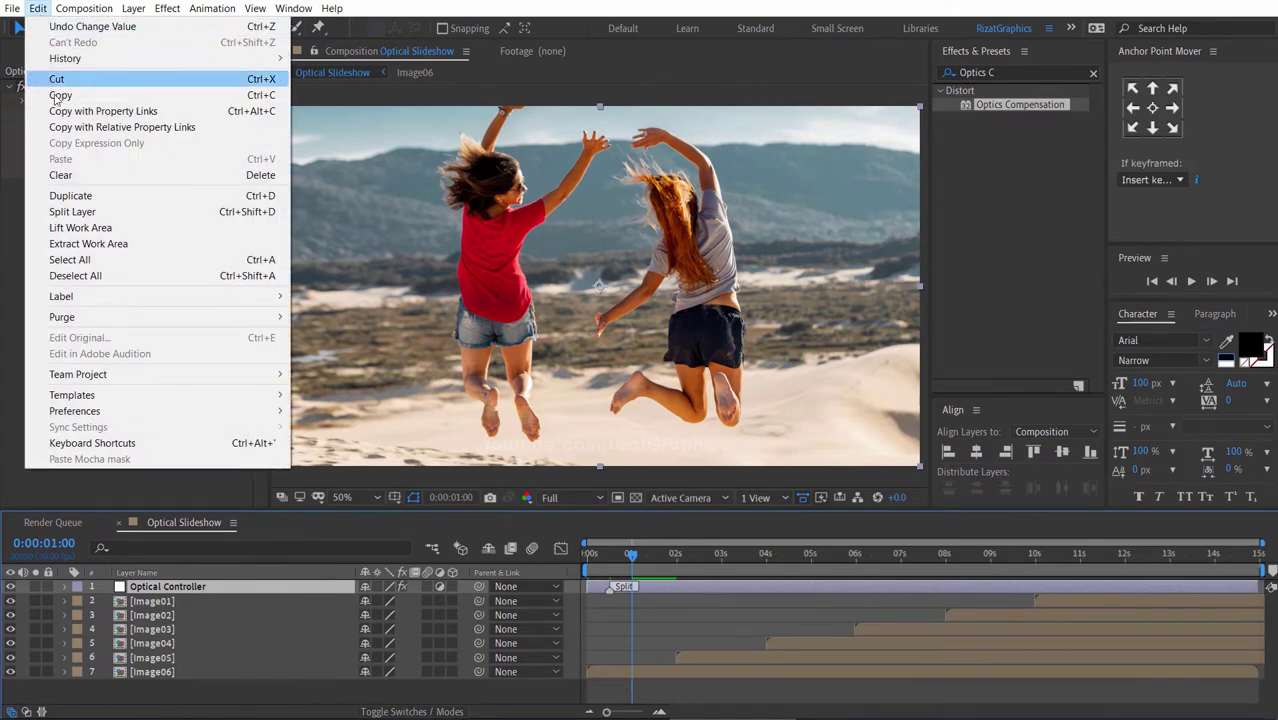
left_click(73, 212)
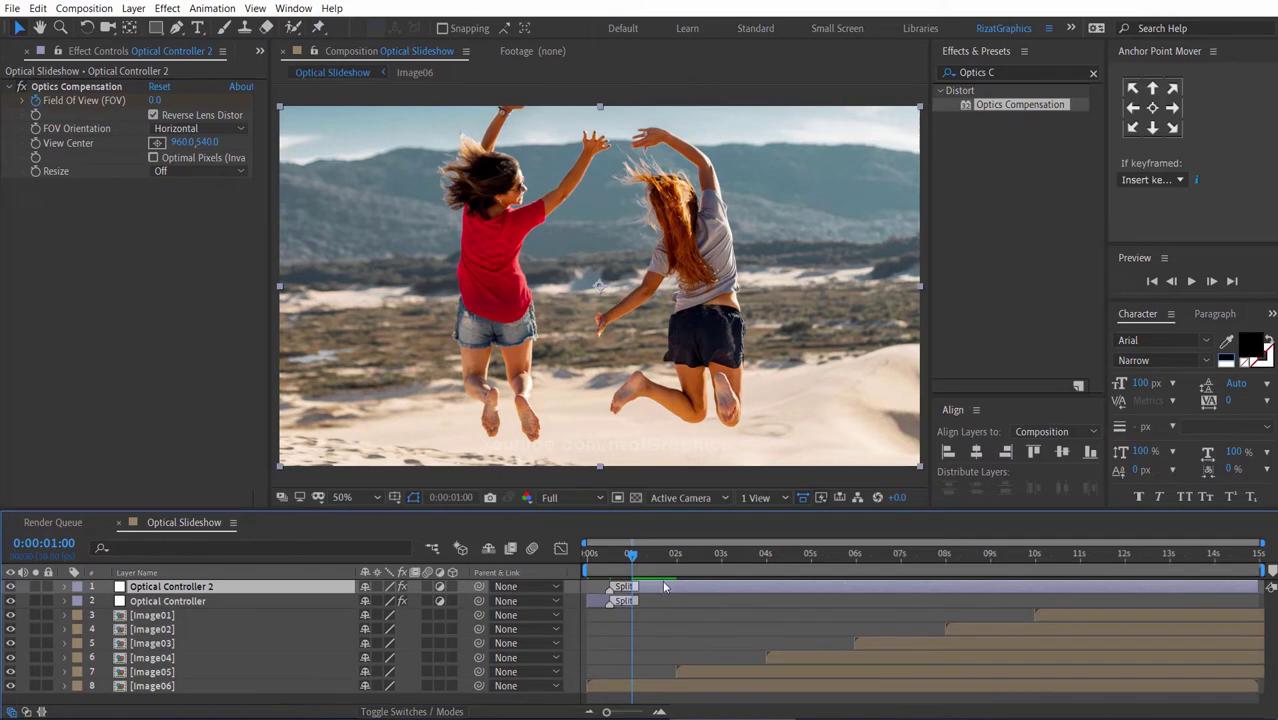
key("Delete")
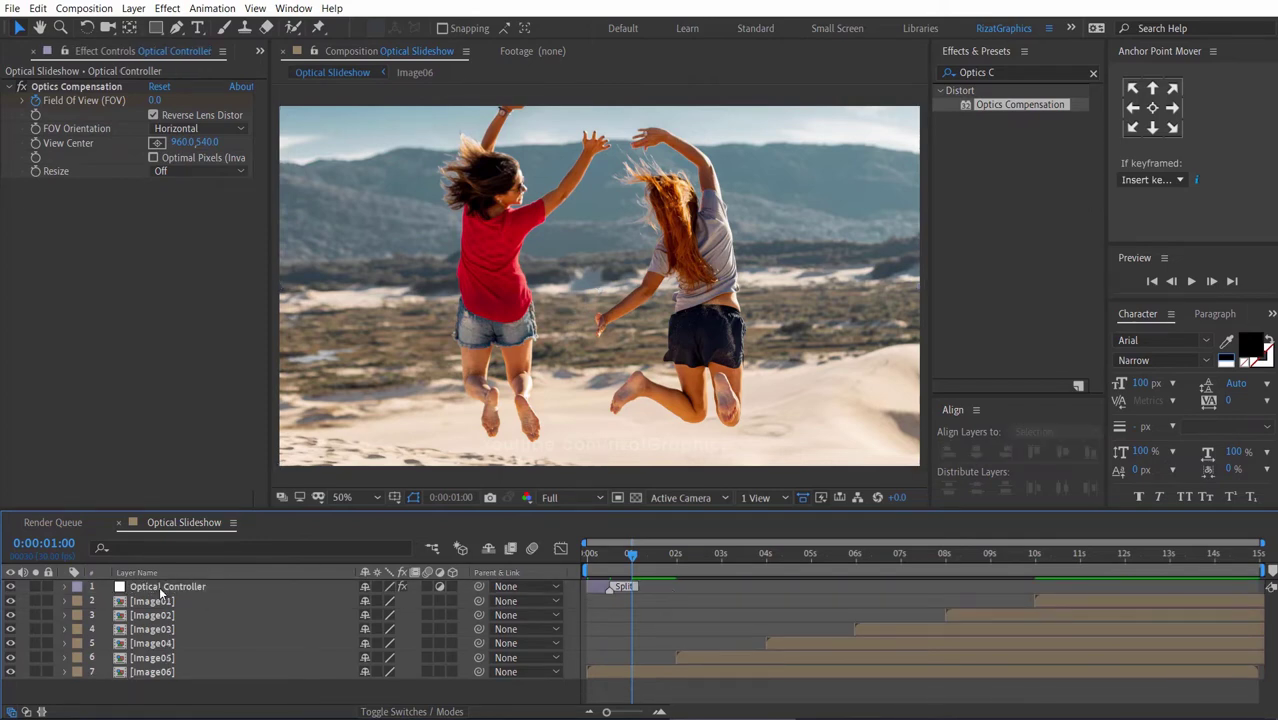
Step: Move Optical Controller below Image04 and slide it so its Split marker sits at 0:00:02:00
left_click_drag(160, 591, 171, 650)
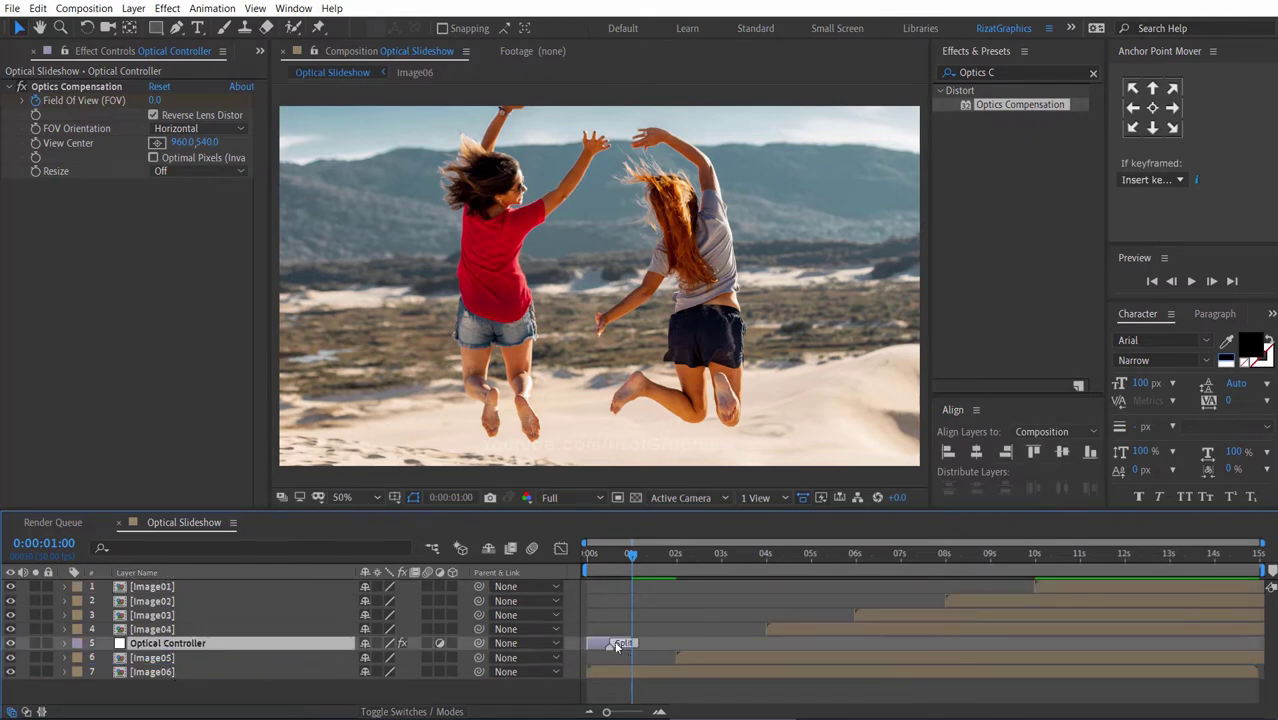
left_click_drag(601, 645, 664, 642)
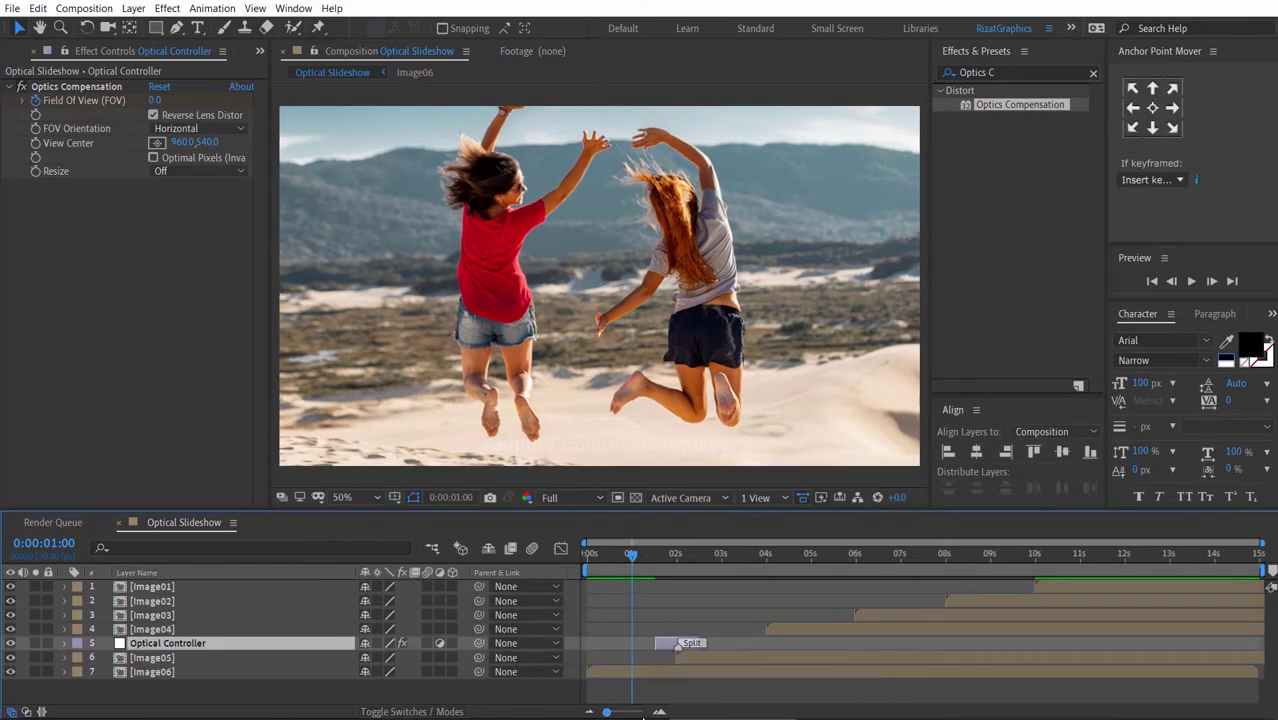
left_click(659, 712)
left_click(659, 712)
left_click(659, 712)
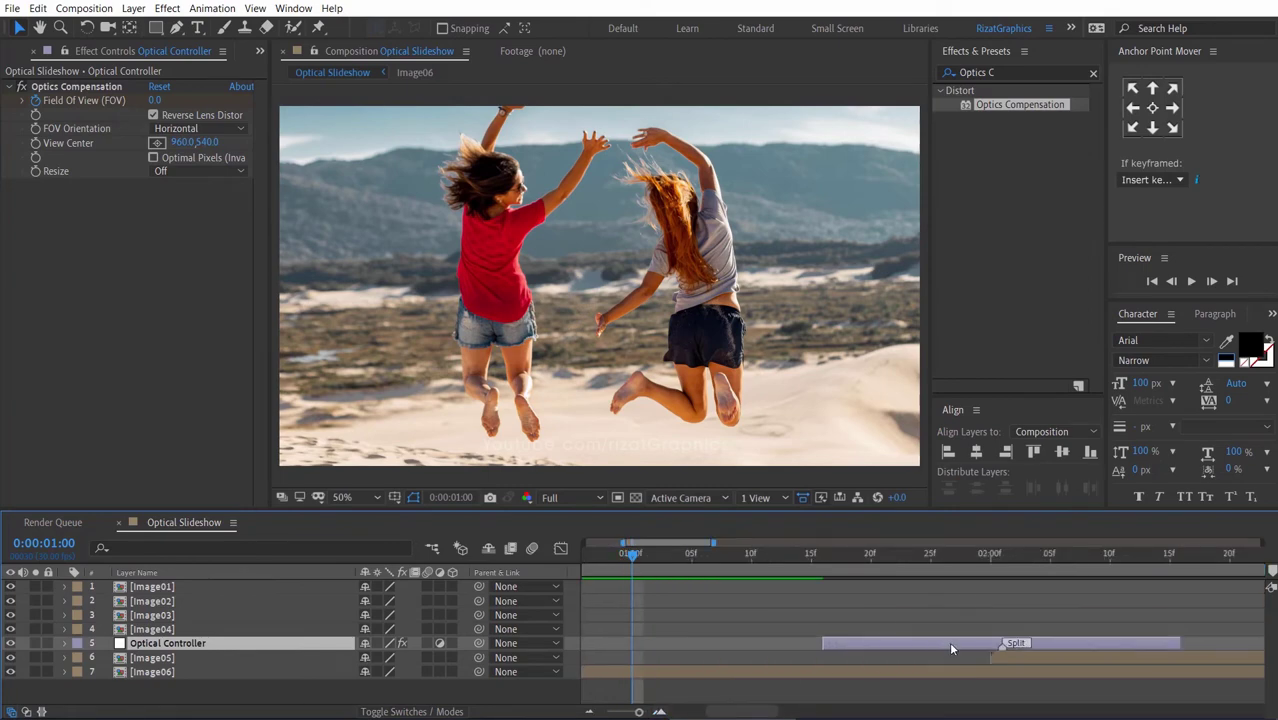
left_click(13, 711)
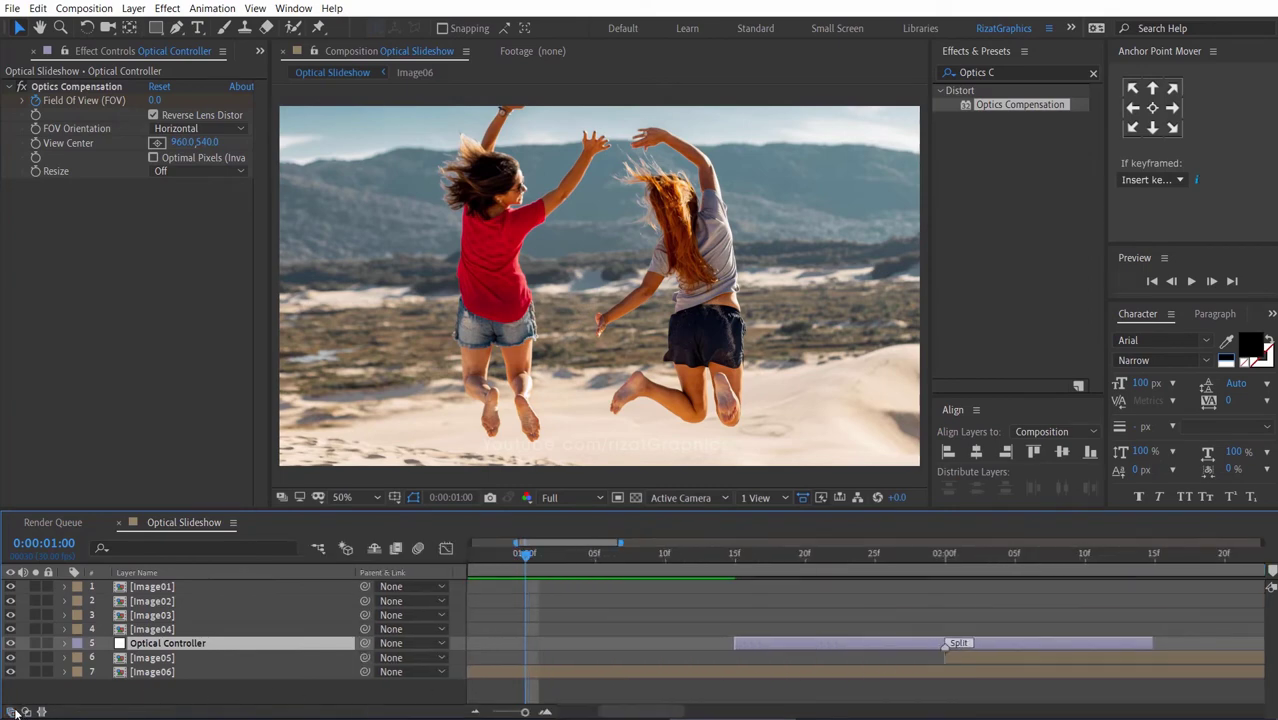
left_click_drag(601, 709, 642, 695)
left_click(567, 566)
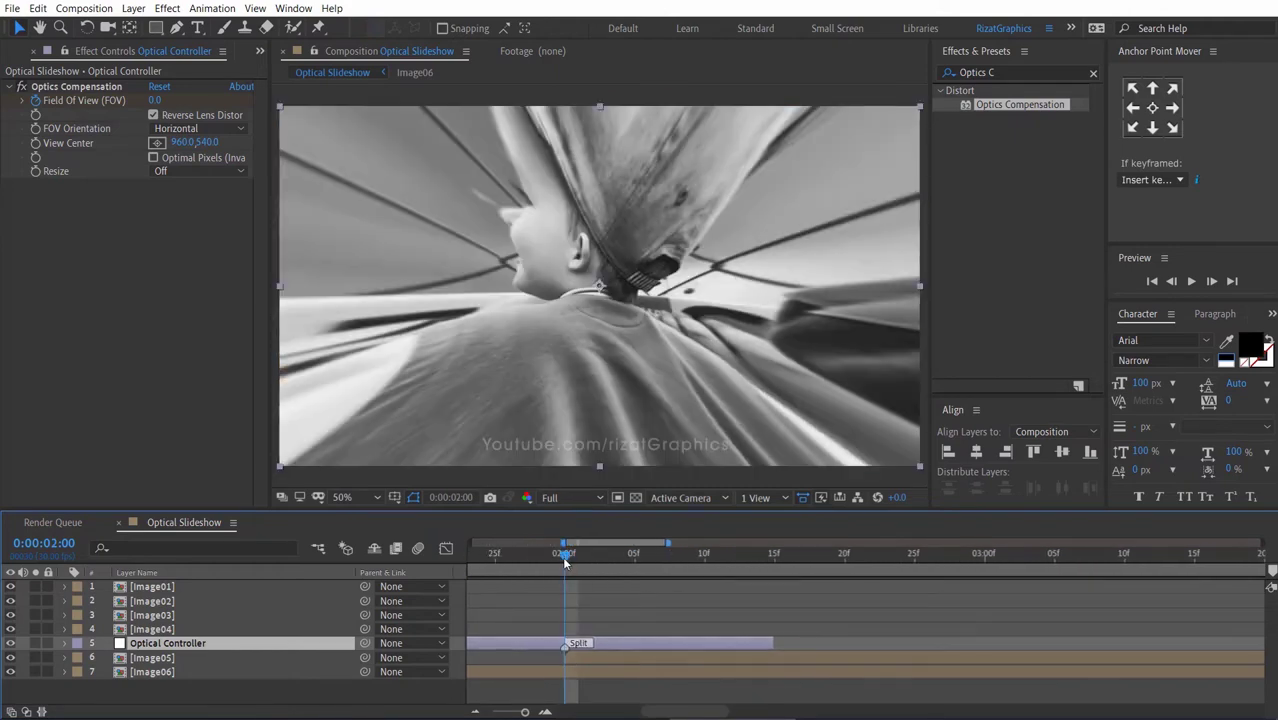
left_click(476, 712)
left_click(476, 712)
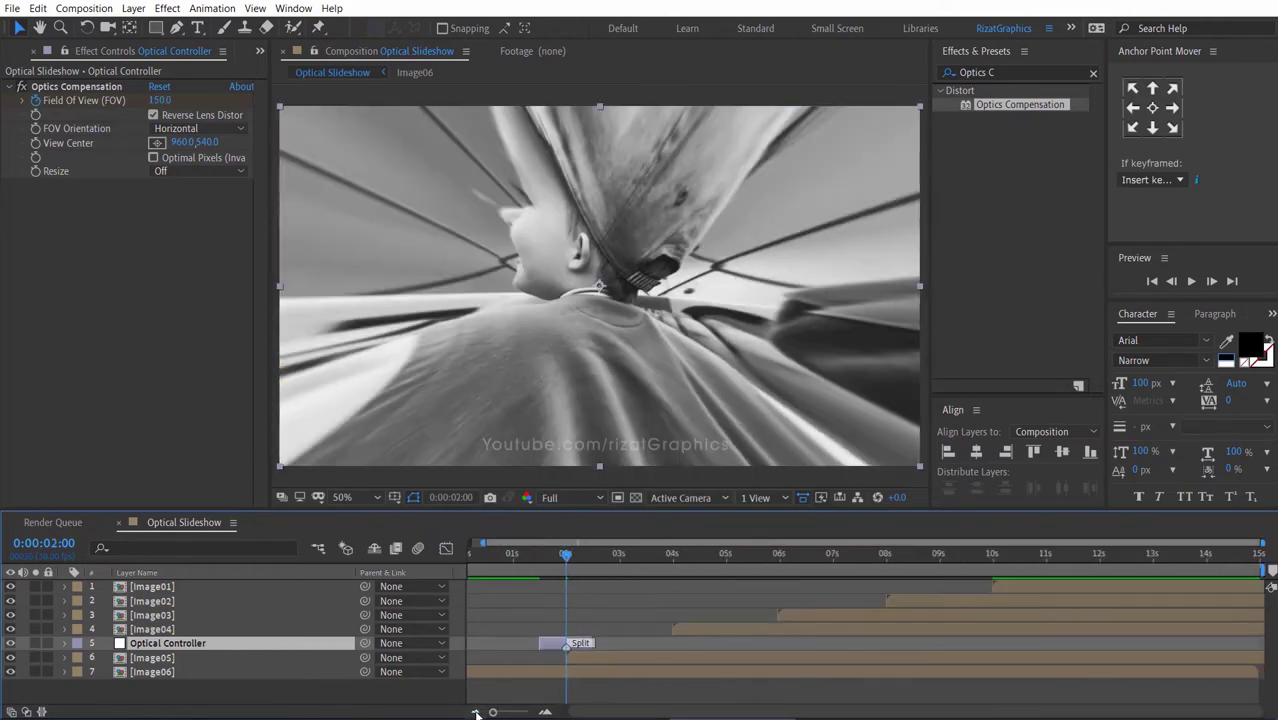
Step: Duplicate Optical Controller 2 and 3 above Image04 and Image03, aligning Split markers to their starts
key("ctrl+d")
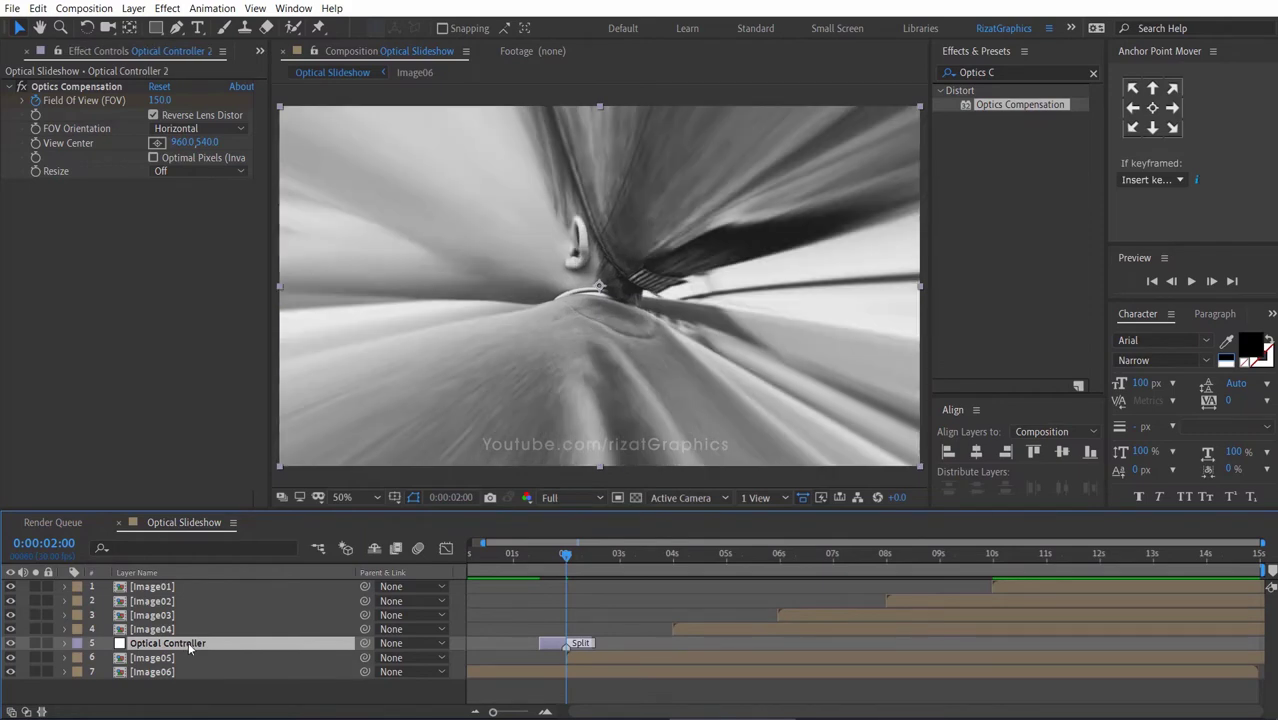
left_click_drag(188, 643, 191, 629)
left_click_drag(587, 629, 658, 629)
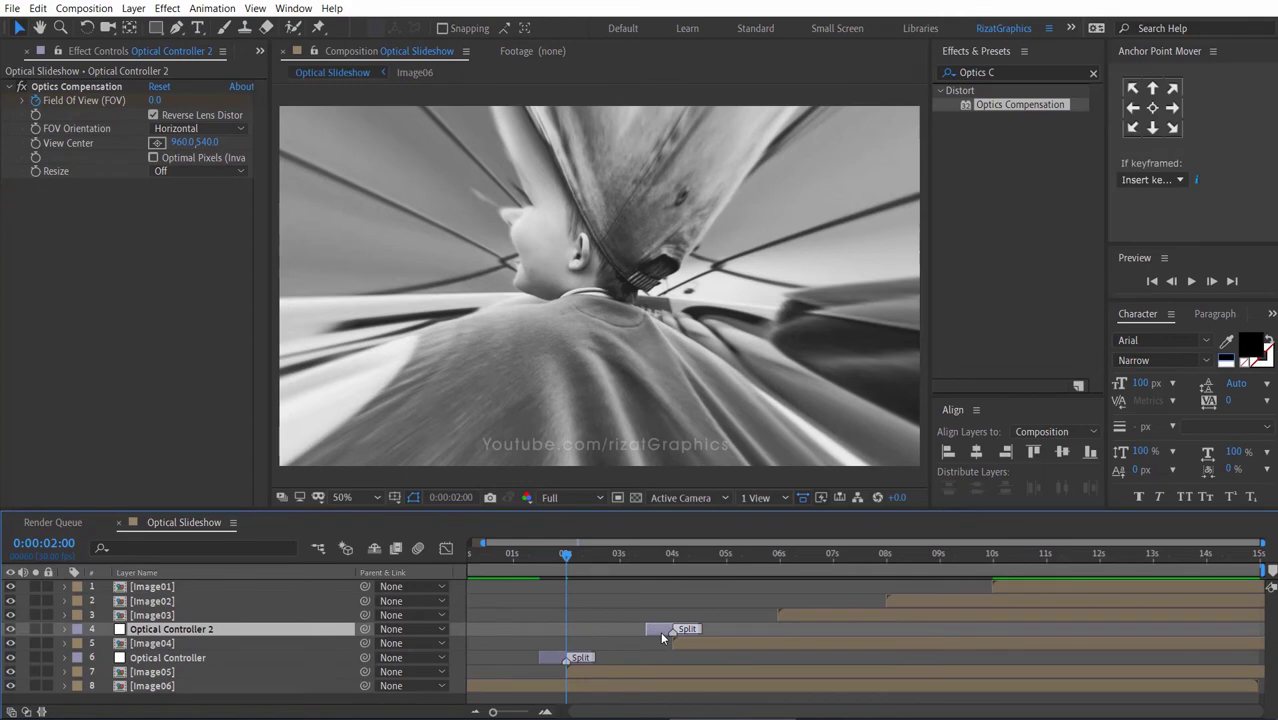
key("ctrl+d")
left_click_drag(170, 624, 172, 609)
left_click_drag(667, 614, 766, 614)
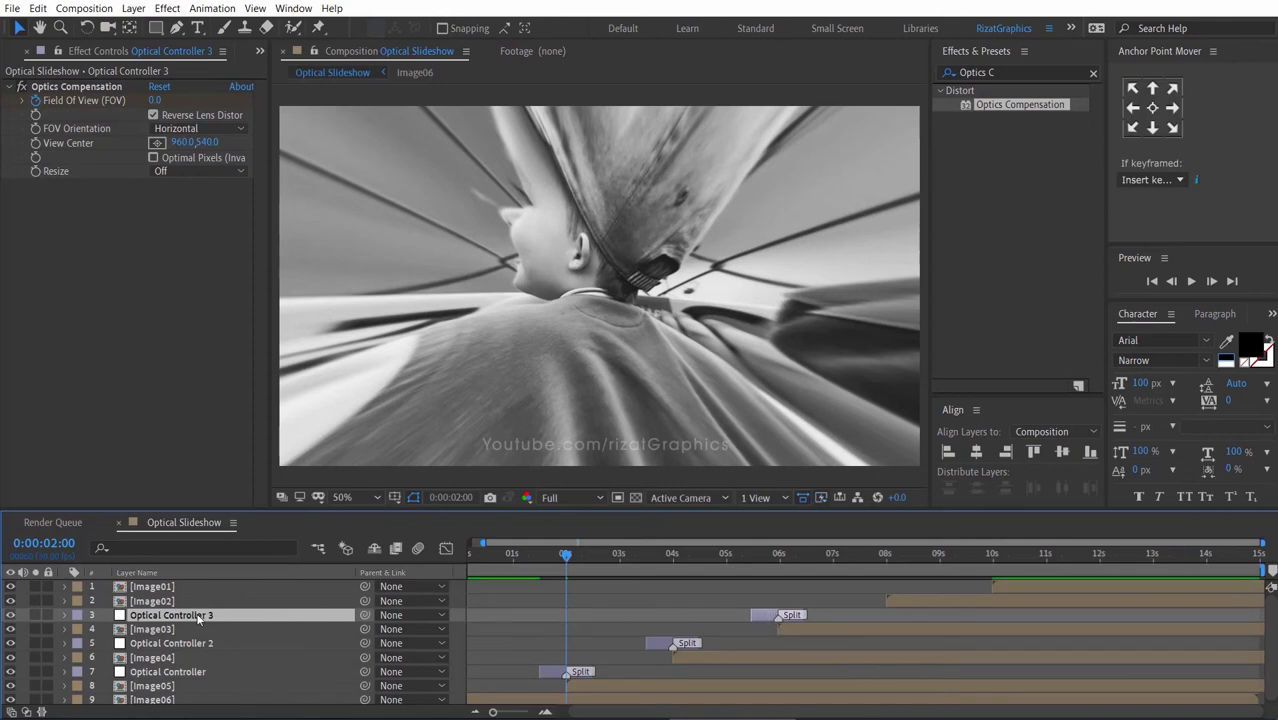
Step: Place Optical Controller 4 above Image02 at its start, create copy 5, and clear the effects search
key("ctrl+d")
left_click_drag(192, 616, 196, 600)
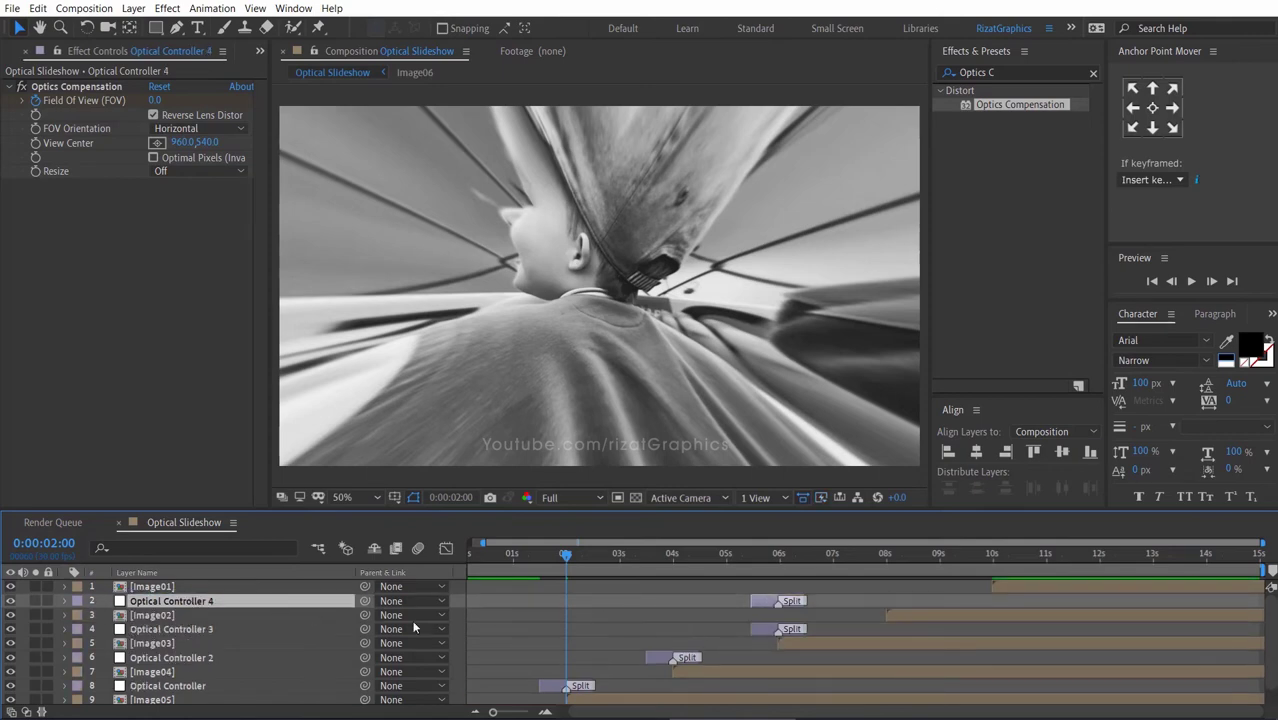
left_click_drag(764, 600, 972, 600)
key("ctrl+d")
scroll(833, 690, "up", 3, "alt")
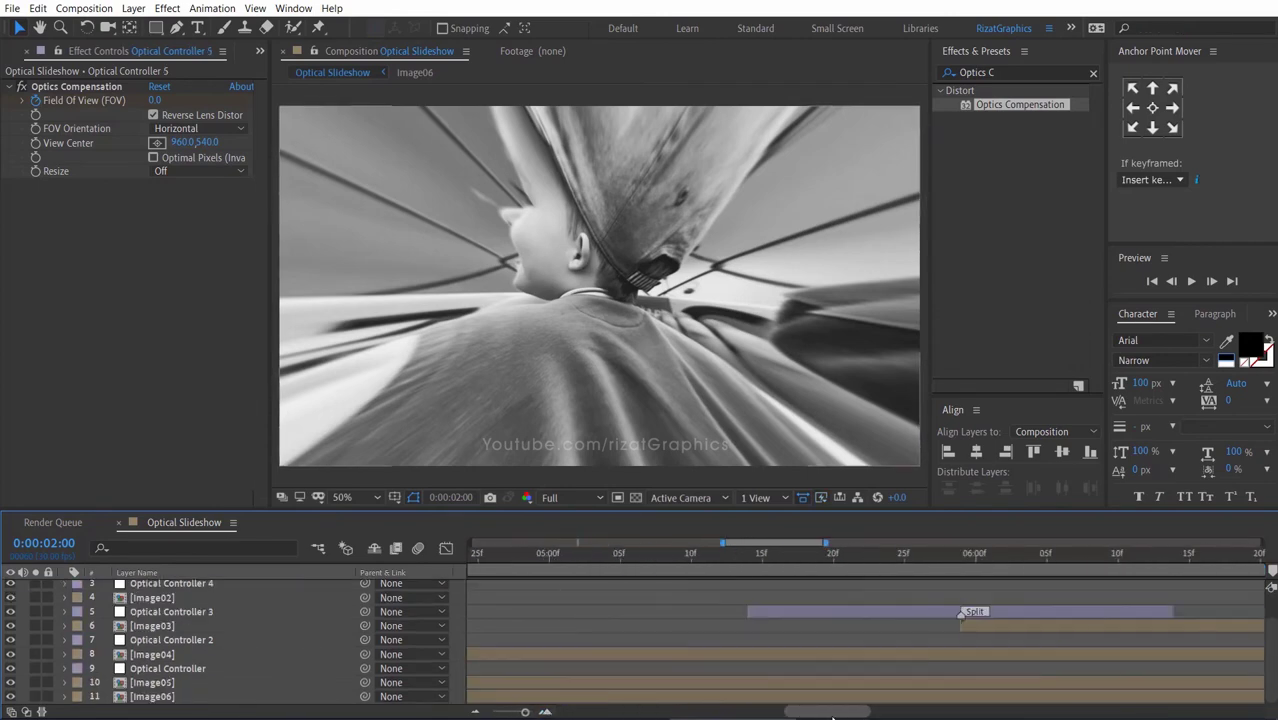
scroll(833, 716, "down", 5, "alt")
left_click_drag(577, 553, 454, 549)
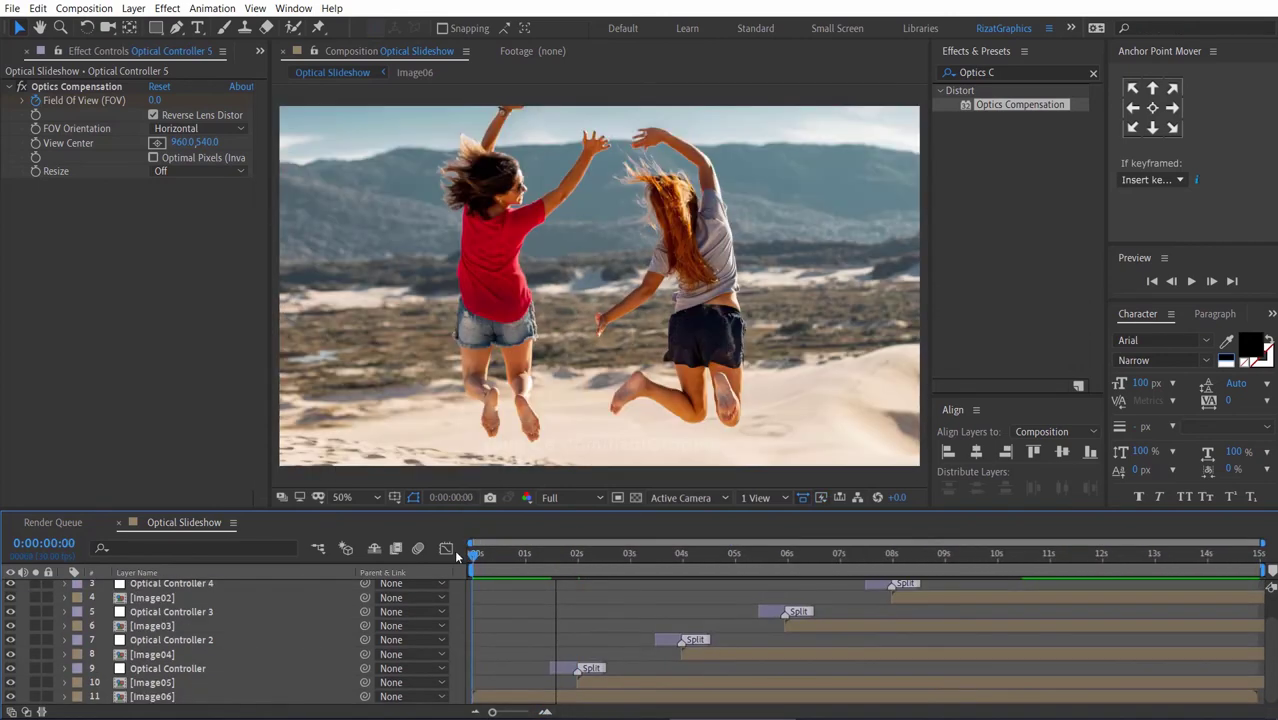
left_click(225, 354)
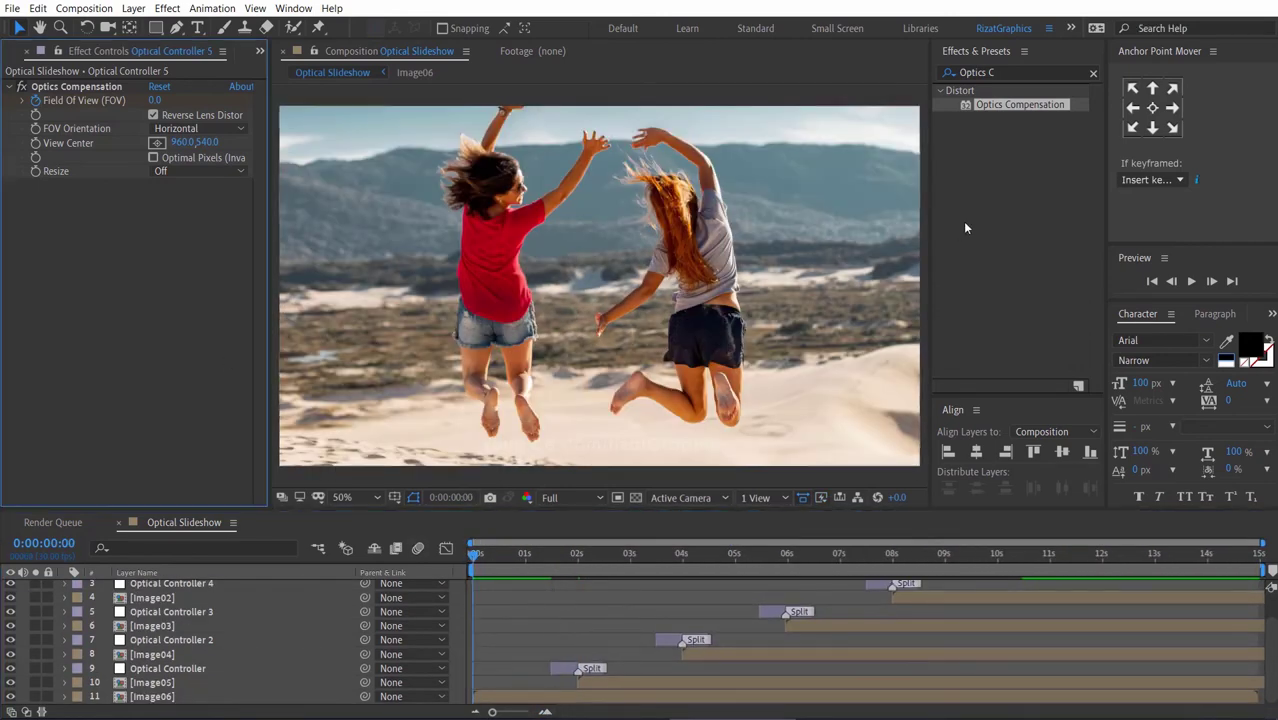
left_click(1093, 74)
Step: Preview the Optical Slideshow to watch the warp transitions at each image change
left_click(1192, 281)
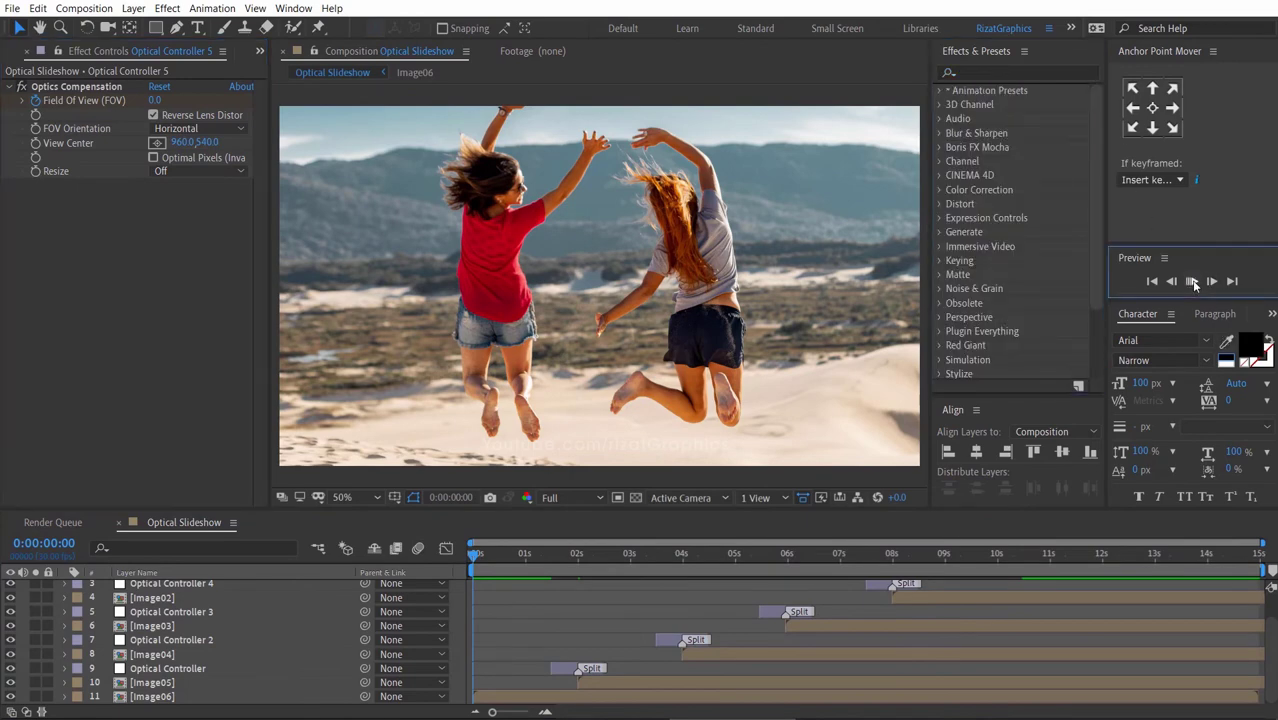